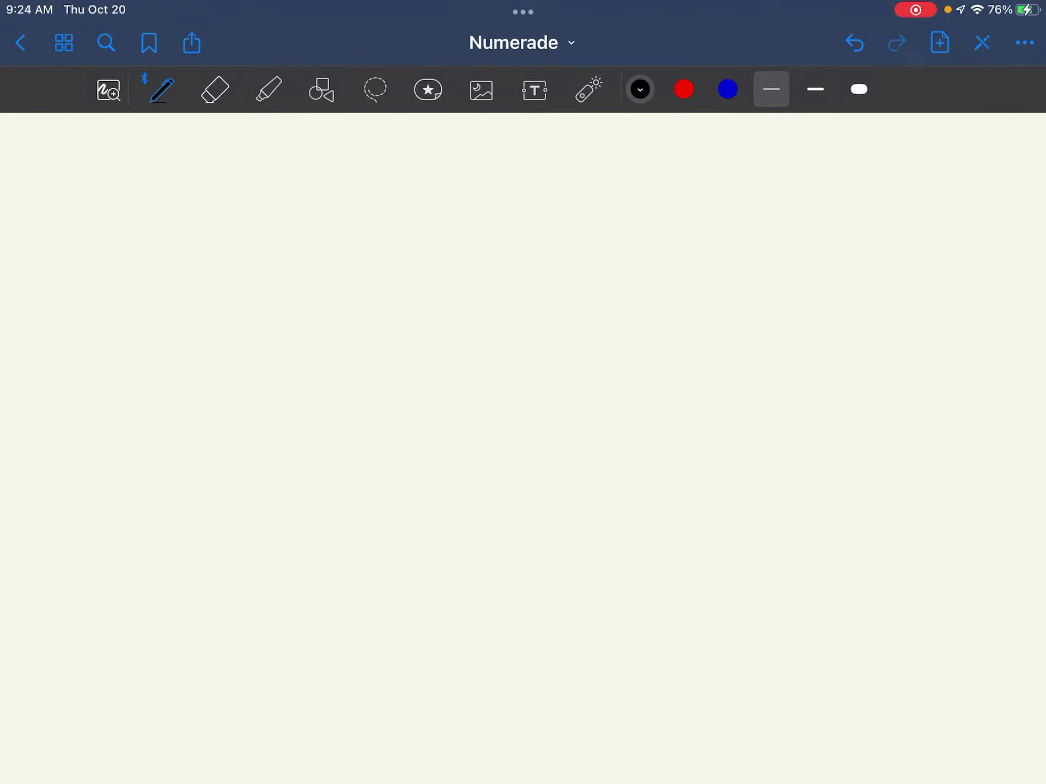
Undo the stray stroke and draw the upper cylinder as a second circle
mouse_move(115, 254)
mouse_down()
mouse_move(117, 287)
mouse_move(130, 269)
mouse_move(122, 247)
mouse_up()
key(ctrl+z)
click(321, 90)
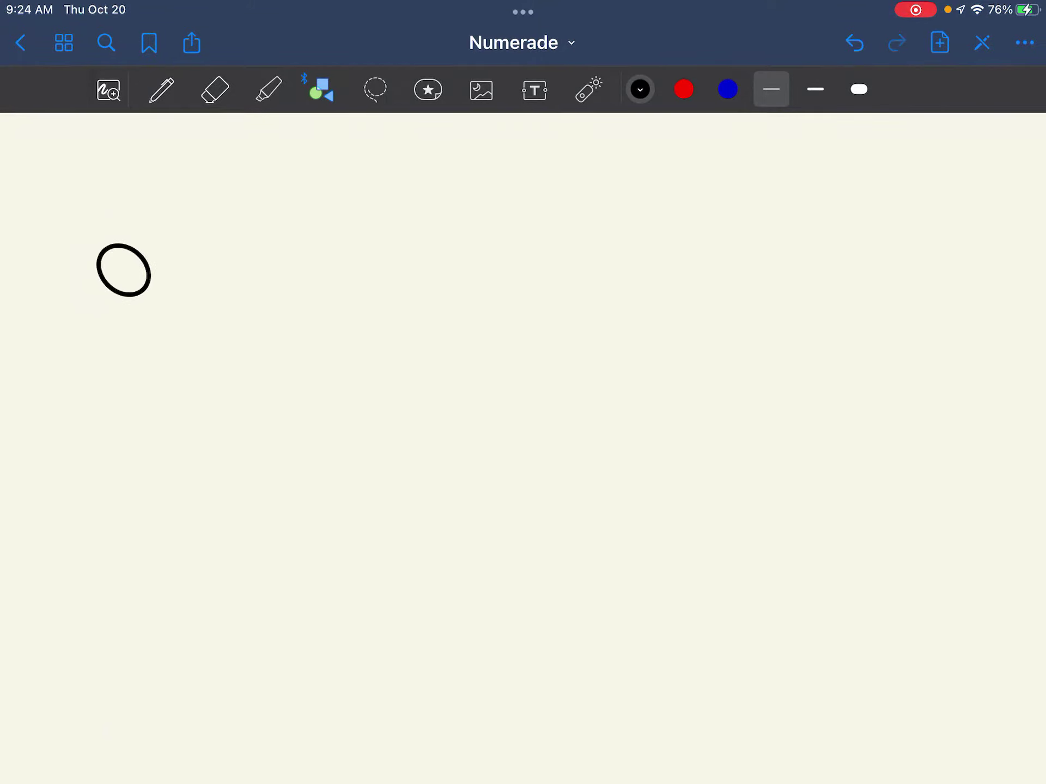
drag(235, 190, 242, 192)
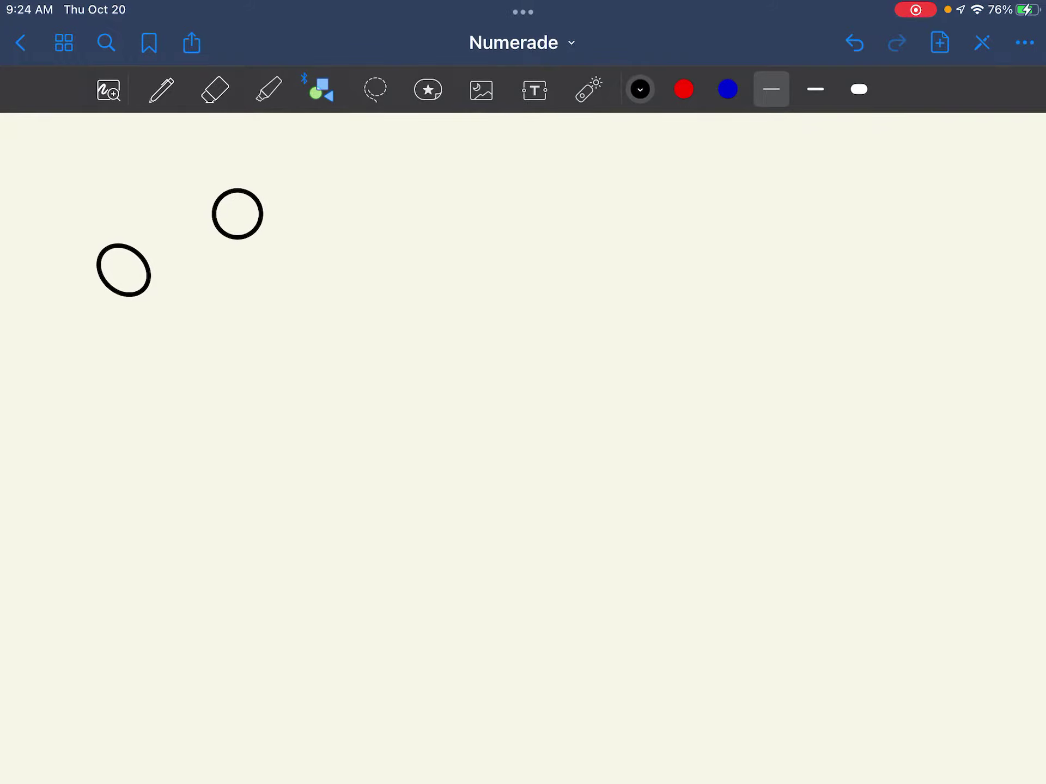
Sketch the long slanted rod under both circles and the tall vertical support crossing it
click(161, 90)
mouse_move(282, 216)
mouse_down()
mouse_move(133, 296)
mouse_move(107, 339)
mouse_move(277, 248)
mouse_move(312, 214)
mouse_move(281, 215)
mouse_up()
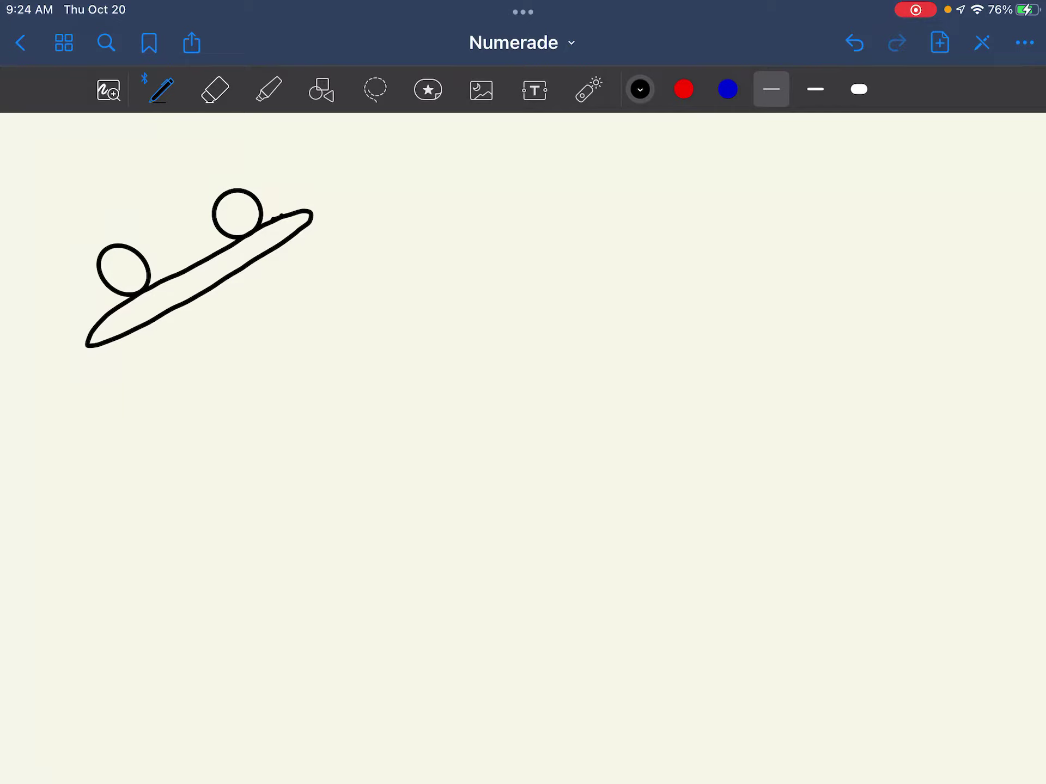
mouse_move(204, 159)
mouse_down()
mouse_move(195, 156)
mouse_move(200, 251)
mouse_move(233, 308)
mouse_move(202, 154)
mouse_up()
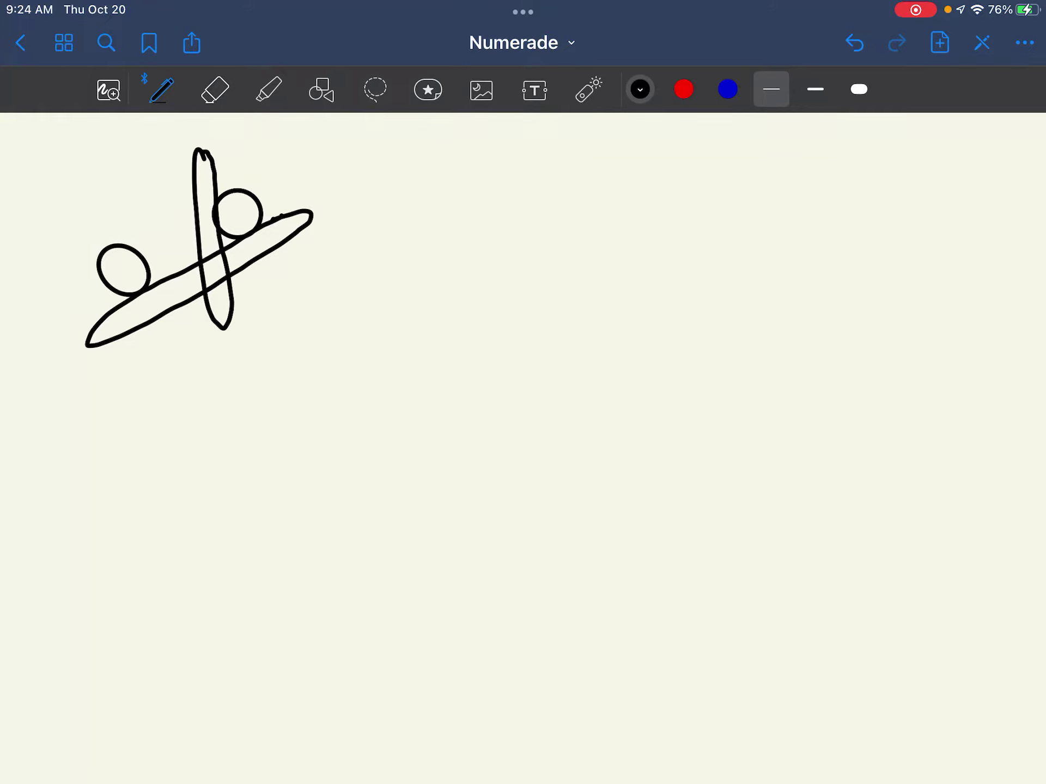
Draw weight arrows W1 and W2 from the cylinders and the N1 arrow into the left cylinder
mouse_move(123, 267)
mouse_down()
mouse_move(130, 381)
mouse_move(162, 360)
mouse_move(172, 377)
mouse_up()
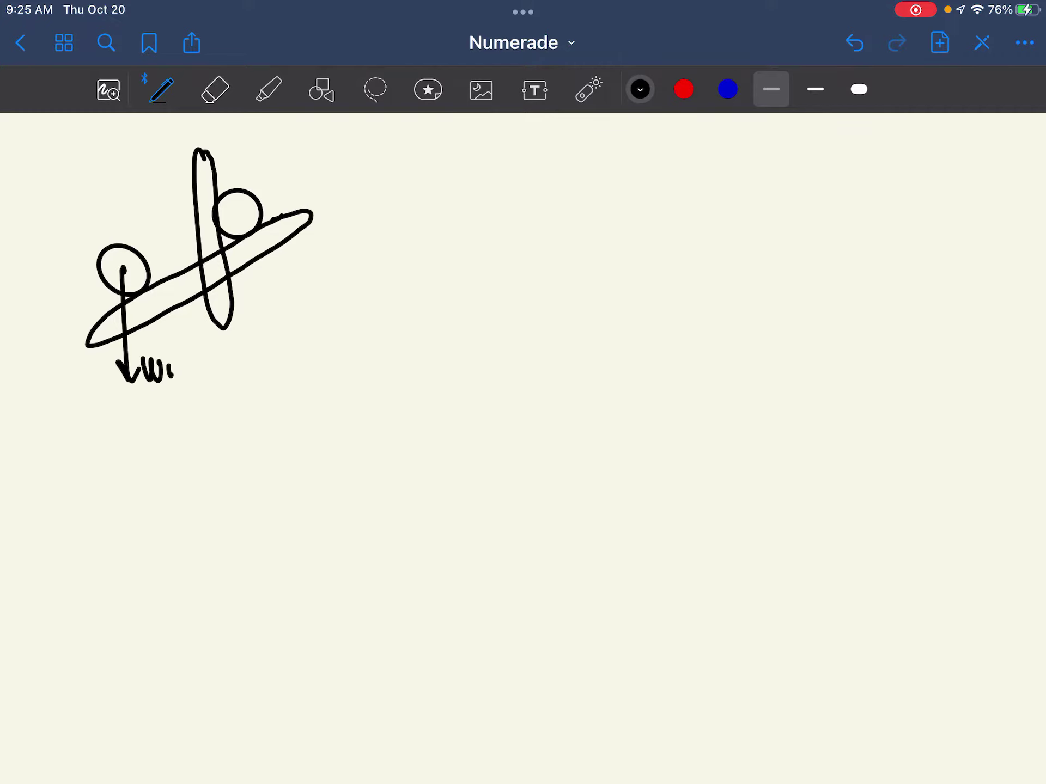
mouse_move(237, 212)
mouse_down()
mouse_move(250, 332)
mouse_move(259, 318)
mouse_move(306, 331)
mouse_up()
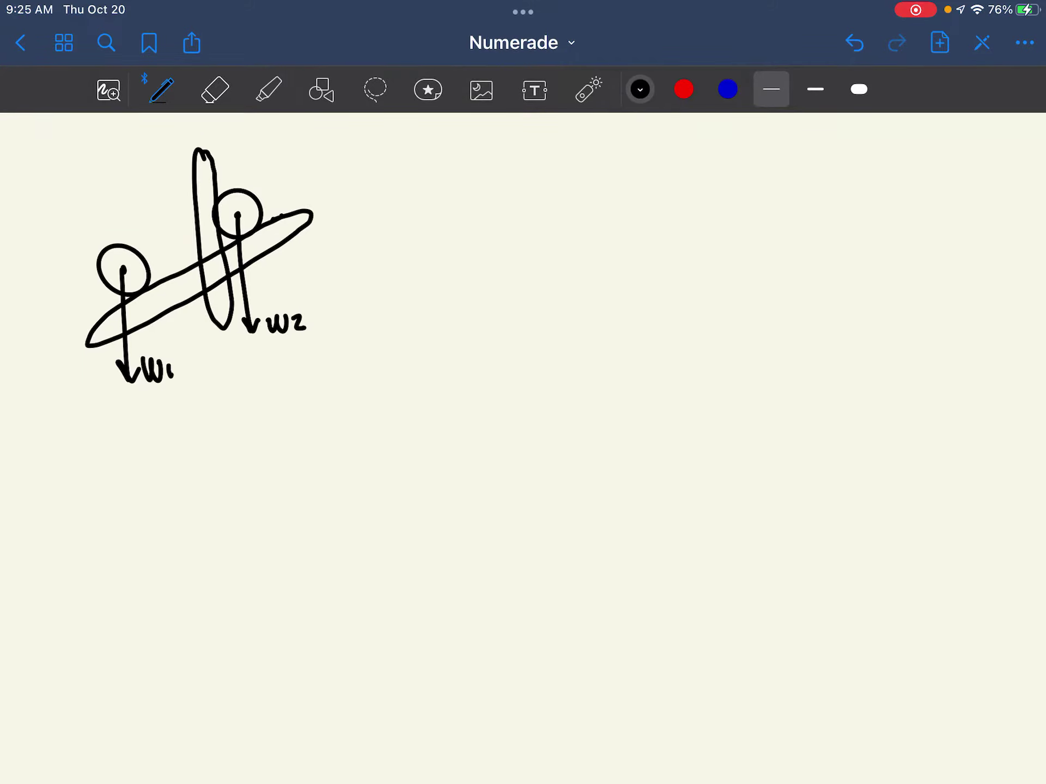
mouse_move(39, 265)
mouse_down()
mouse_move(96, 262)
mouse_move(88, 274)
mouse_move(67, 231)
mouse_move(74, 246)
mouse_up()
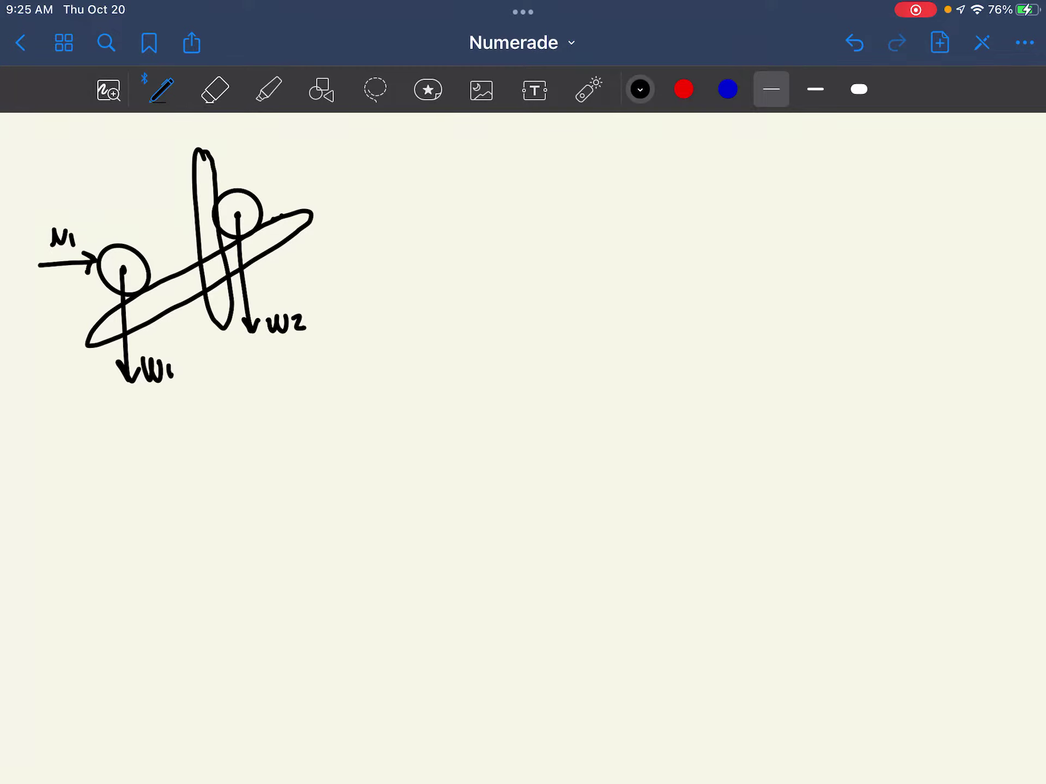
Add the Ay and Ax reaction arrows at the rod's lower pin, labelled
click(102, 333)
mouse_move(94, 390)
mouse_down()
mouse_move(97, 348)
mouse_move(126, 402)
mouse_up()
drag(25, 330, 94, 332)
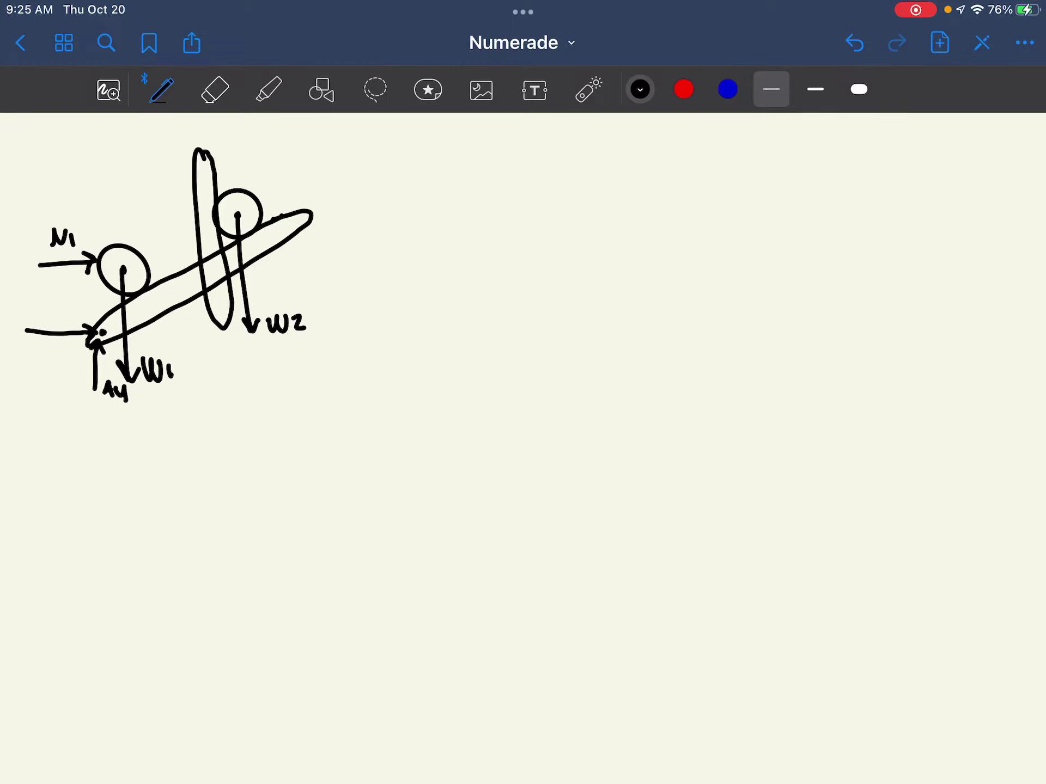
drag(30, 320, 44, 311)
mouse_move(48, 304)
mouse_down()
mouse_move(60, 322)
mouse_move(50, 325)
mouse_up()
Draw and label the Gx and Gy forces at the top of the support
click(204, 167)
mouse_move(206, 167)
mouse_down()
mouse_move(281, 167)
mouse_move(276, 178)
mouse_move(311, 165)
mouse_up()
drag(316, 159, 317, 175)
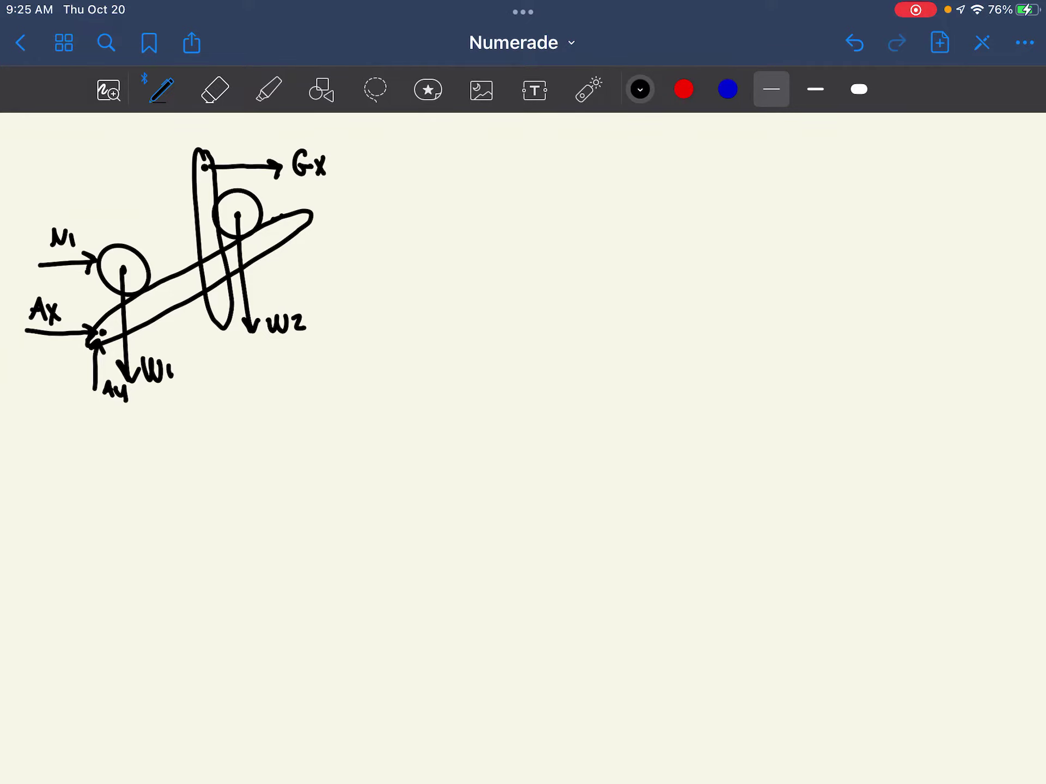
mouse_move(205, 165)
mouse_down()
mouse_move(204, 122)
mouse_move(212, 133)
mouse_move(246, 125)
mouse_move(246, 145)
mouse_up()
click(321, 90)
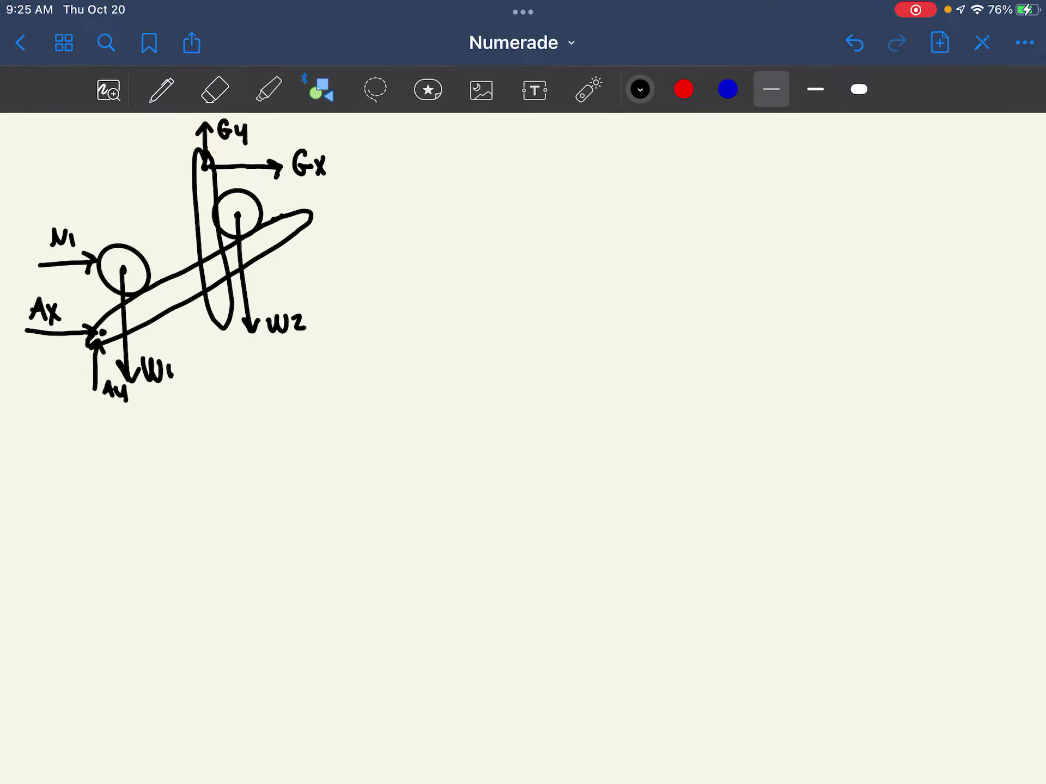
Draw a separate lower-cylinder circle with the contact force through its centre, labelled vector B
mouse_move(235, 452)
mouse_down()
mouse_move(263, 455)
mouse_move(234, 453)
mouse_up()
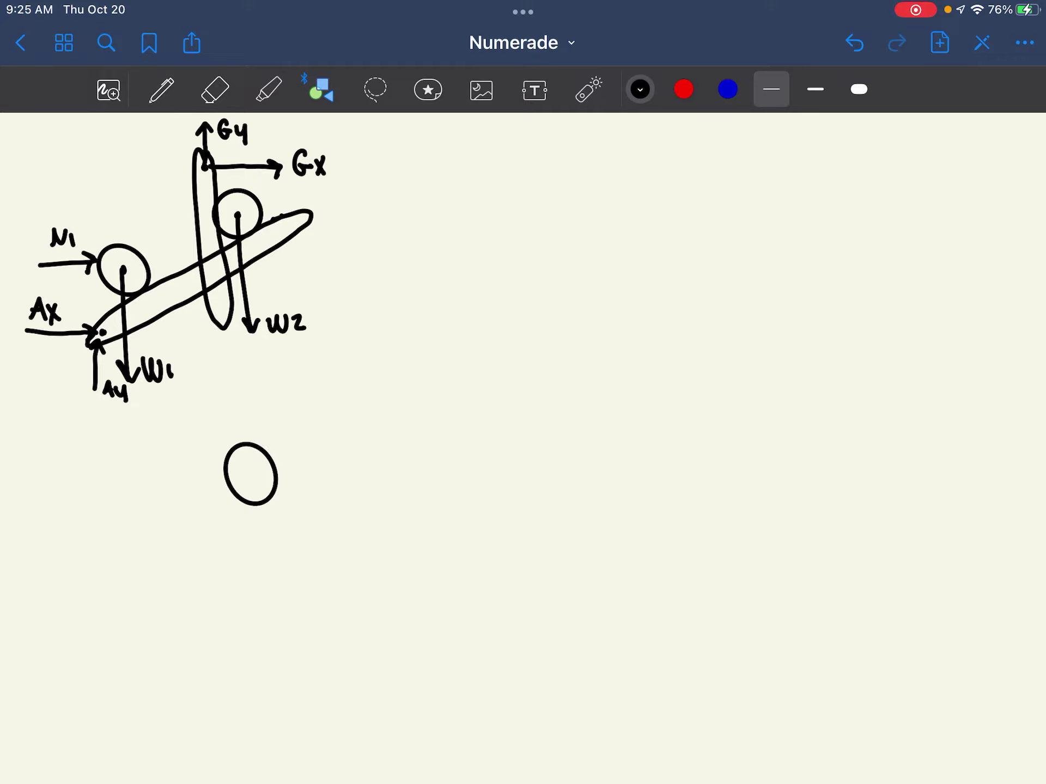
click(161, 90)
click(248, 471)
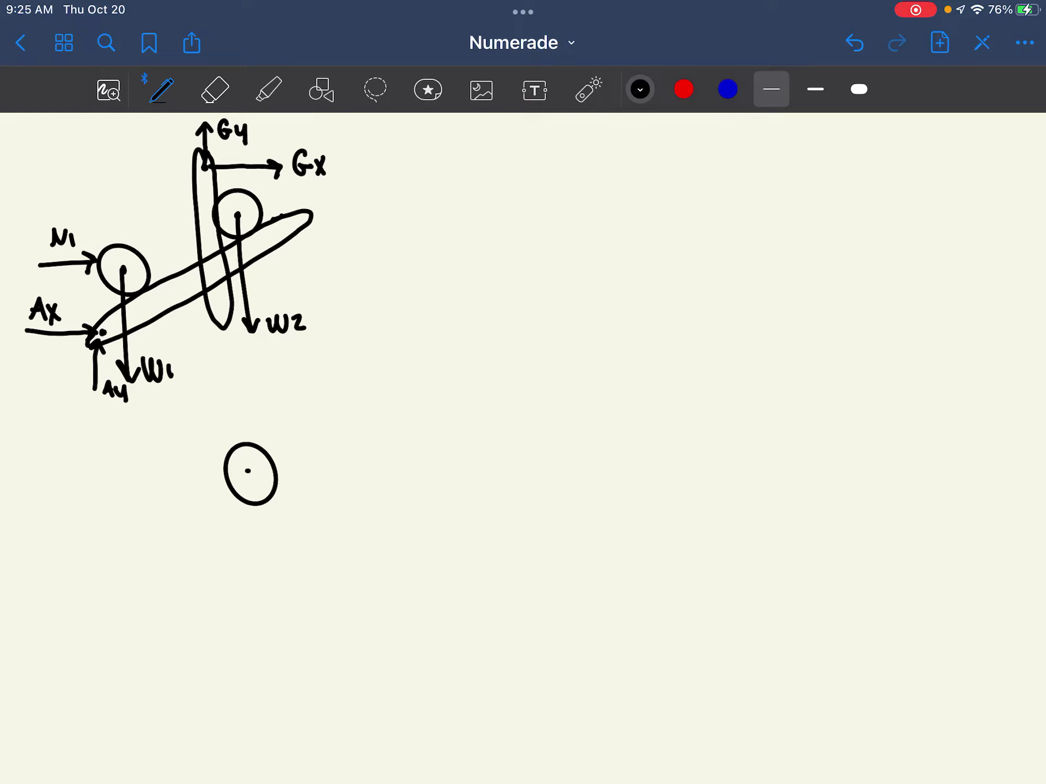
mouse_move(240, 458)
mouse_down()
mouse_move(298, 522)
mouse_move(275, 506)
mouse_up()
mouse_move(303, 491)
mouse_down()
mouse_move(308, 514)
mouse_move(305, 480)
mouse_move(320, 476)
mouse_up()
drag(308, 472, 320, 477)
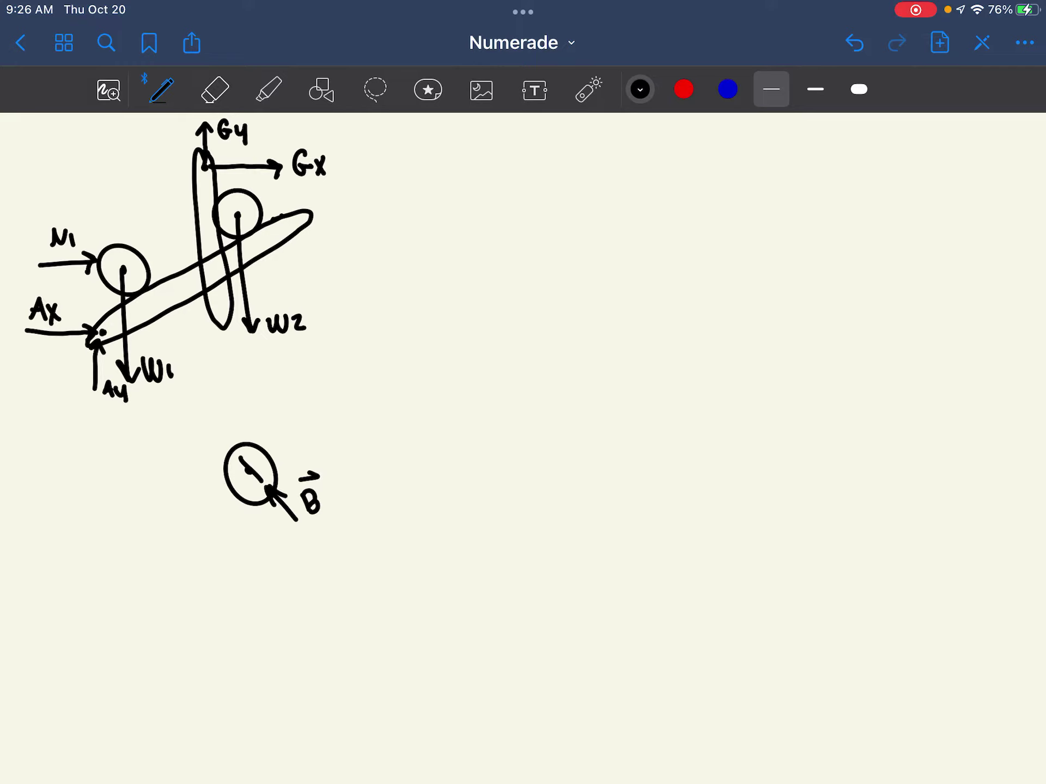
Add the downward W1 weight arrow and the horizontal N1 arrow, redrawing N1 once
mouse_move(247, 470)
mouse_down()
mouse_move(249, 529)
mouse_move(259, 519)
mouse_move(267, 556)
mouse_move(267, 541)
mouse_up()
drag(269, 543, 286, 556)
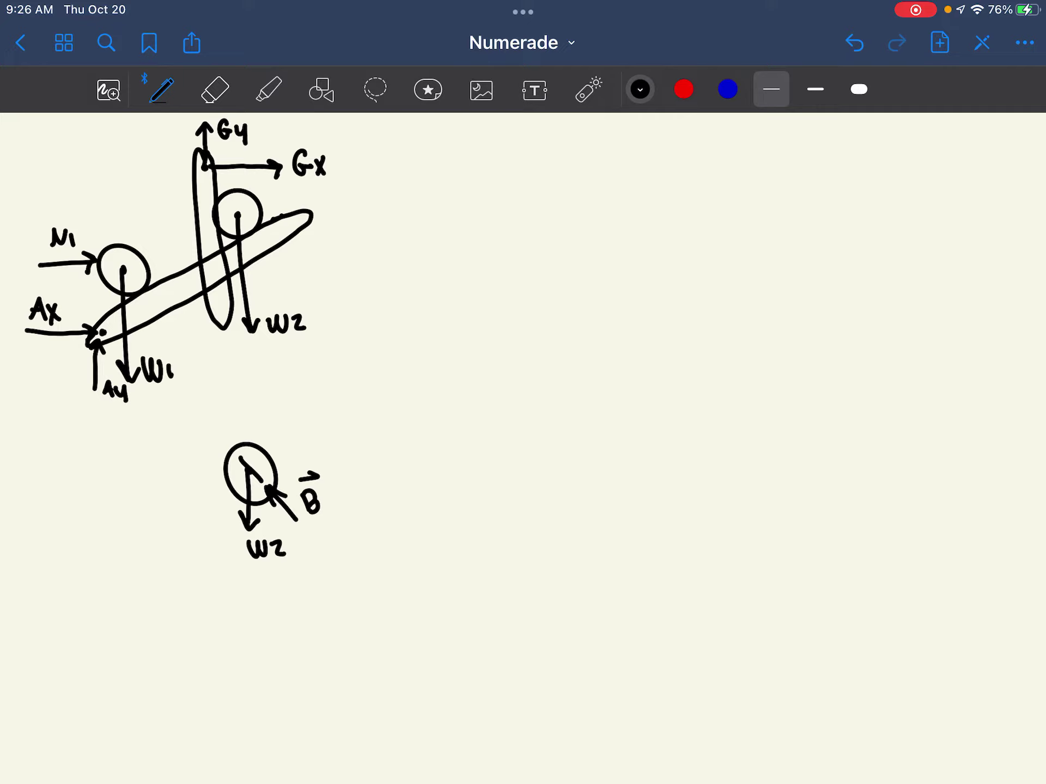
mouse_move(169, 465)
mouse_down()
mouse_move(239, 467)
mouse_move(233, 477)
mouse_up()
click(854, 42)
click(897, 42)
mouse_move(155, 465)
mouse_down()
mouse_move(223, 467)
mouse_move(218, 479)
mouse_up()
mouse_move(159, 437)
mouse_down()
mouse_move(158, 455)
mouse_move(175, 438)
mouse_up()
drag(182, 442, 183, 453)
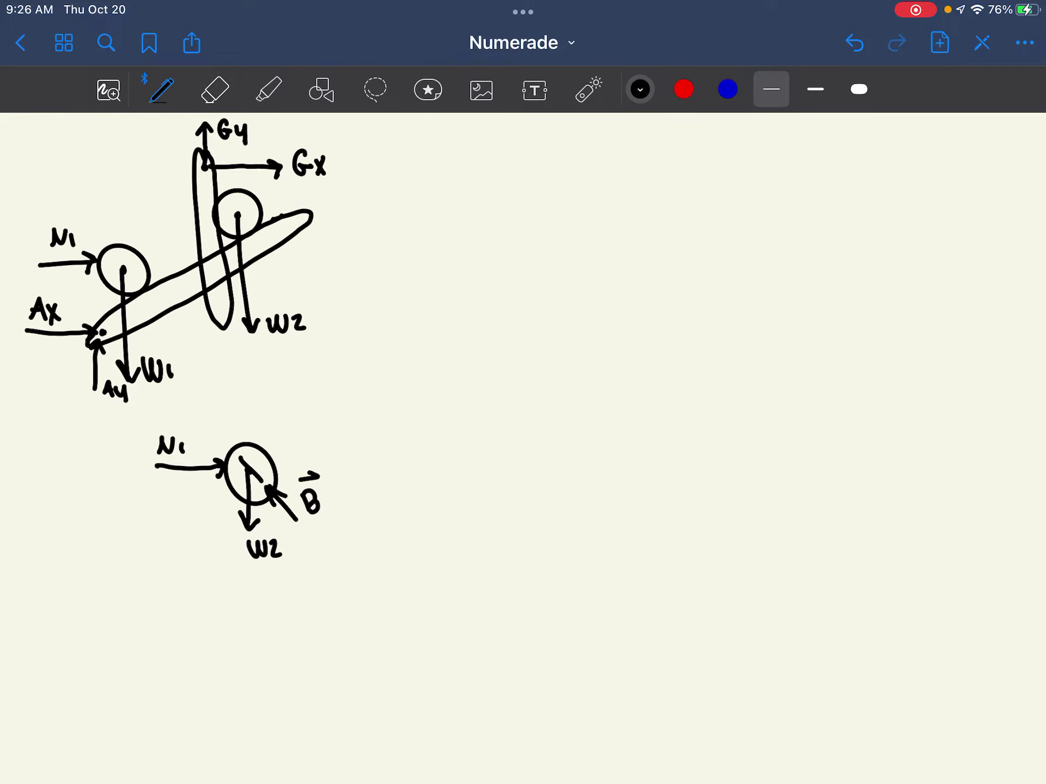
Erase the wrong digit from the weight label
click(215, 89)
drag(273, 542, 274, 558)
click(161, 89)
Draw the support as a tall oval with Gy and Gx arrows at its top
mouse_move(477, 495)
mouse_down()
mouse_move(484, 342)
mouse_move(460, 485)
mouse_move(487, 469)
mouse_up()
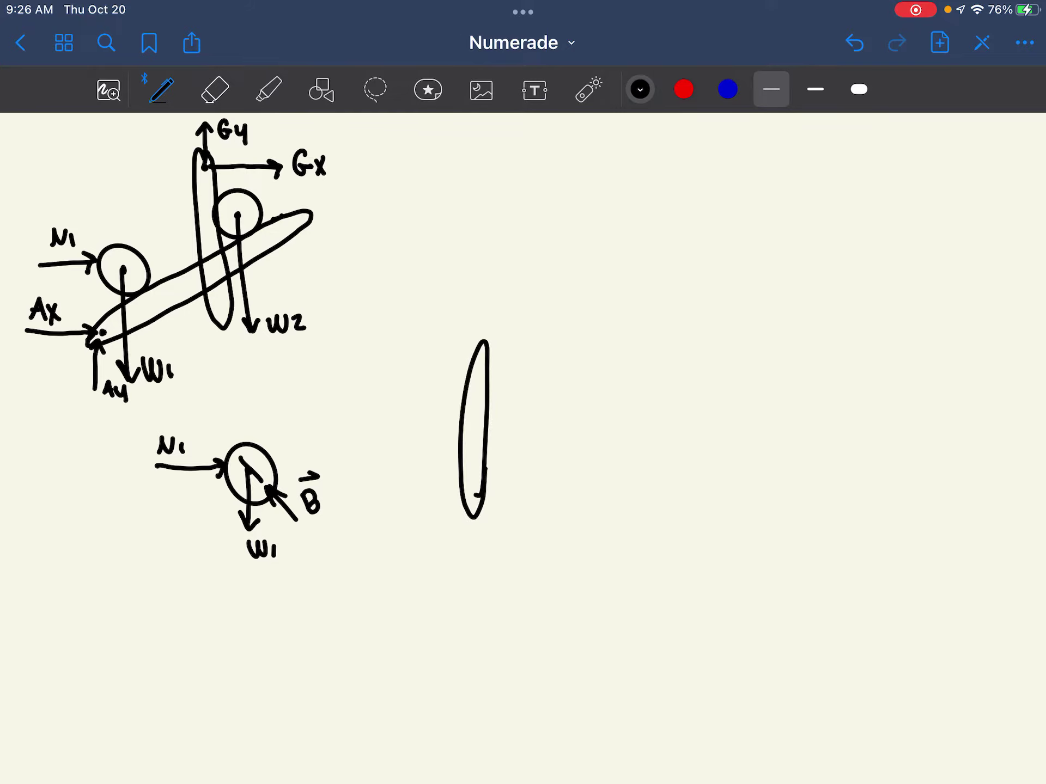
mouse_move(484, 309)
mouse_down()
mouse_move(492, 295)
mouse_move(481, 366)
mouse_move(564, 362)
mouse_move(558, 370)
mouse_up()
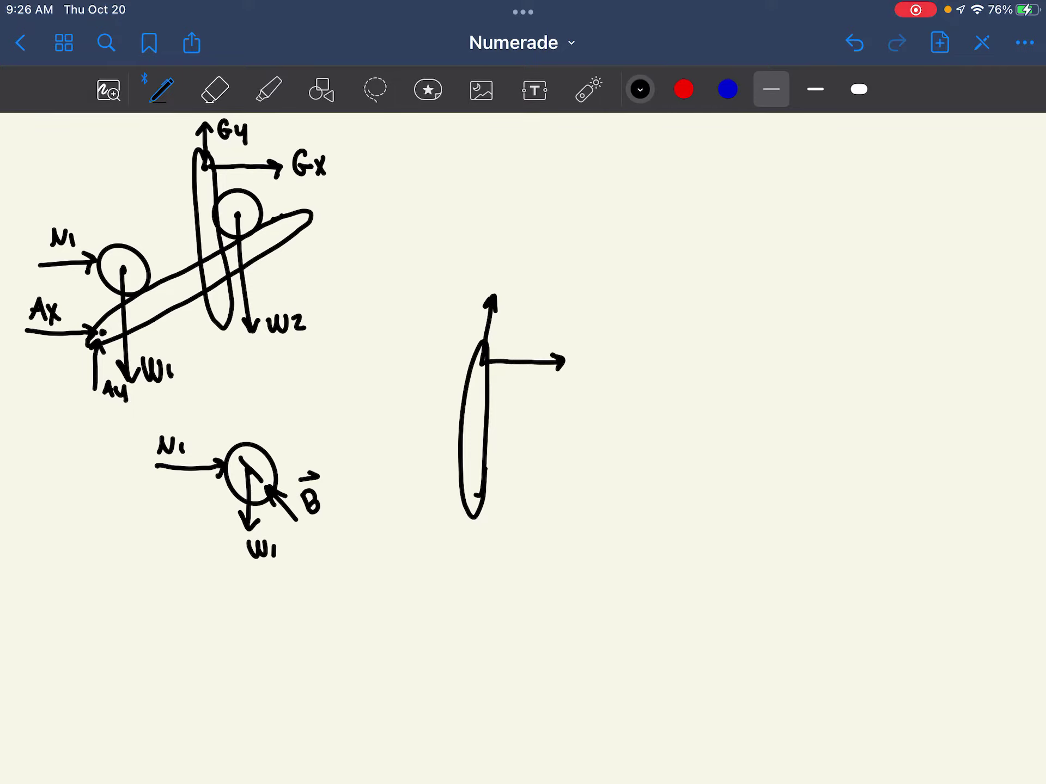
drag(519, 288, 525, 300)
mouse_move(527, 294)
mouse_down()
mouse_move(536, 315)
mouse_move(578, 331)
mouse_move(581, 344)
mouse_up()
drag(581, 342, 594, 350)
Add the N2 force and the Cy and Cx reactions at the support's base
mouse_move(503, 408)
mouse_down()
mouse_move(492, 419)
mouse_move(505, 426)
mouse_move(564, 418)
mouse_move(585, 402)
mouse_move(603, 419)
mouse_up()
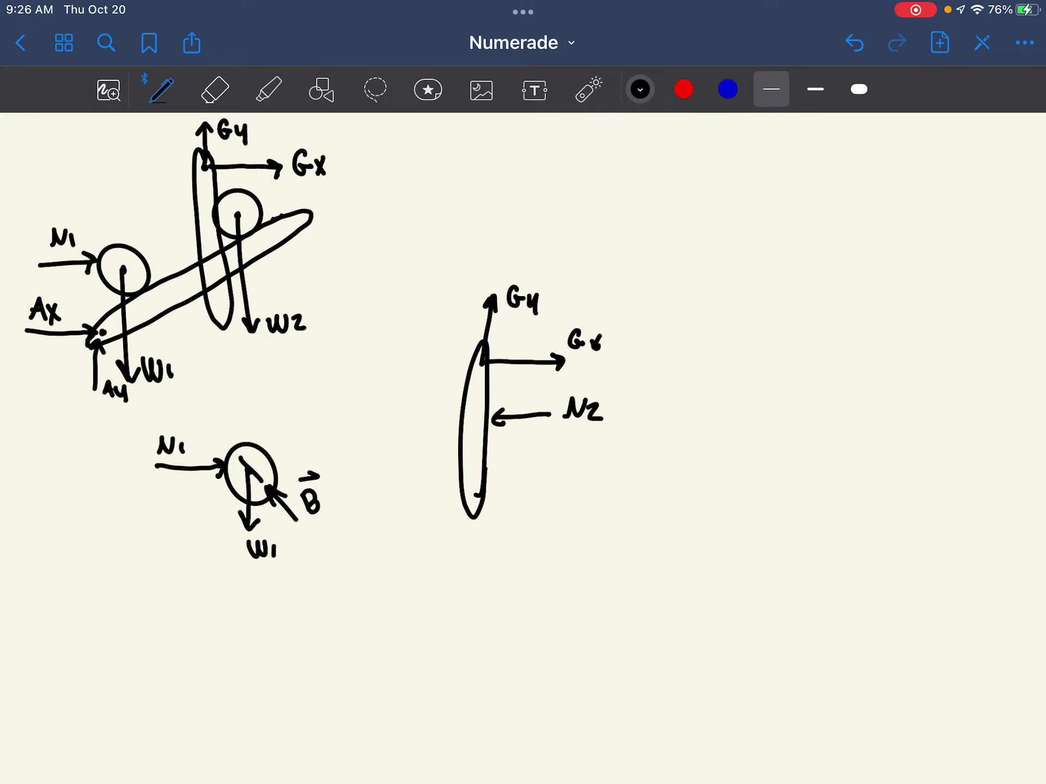
mouse_move(474, 551)
mouse_down()
mouse_move(474, 495)
mouse_move(490, 508)
mouse_move(498, 552)
mouse_move(515, 552)
mouse_move(504, 553)
mouse_up()
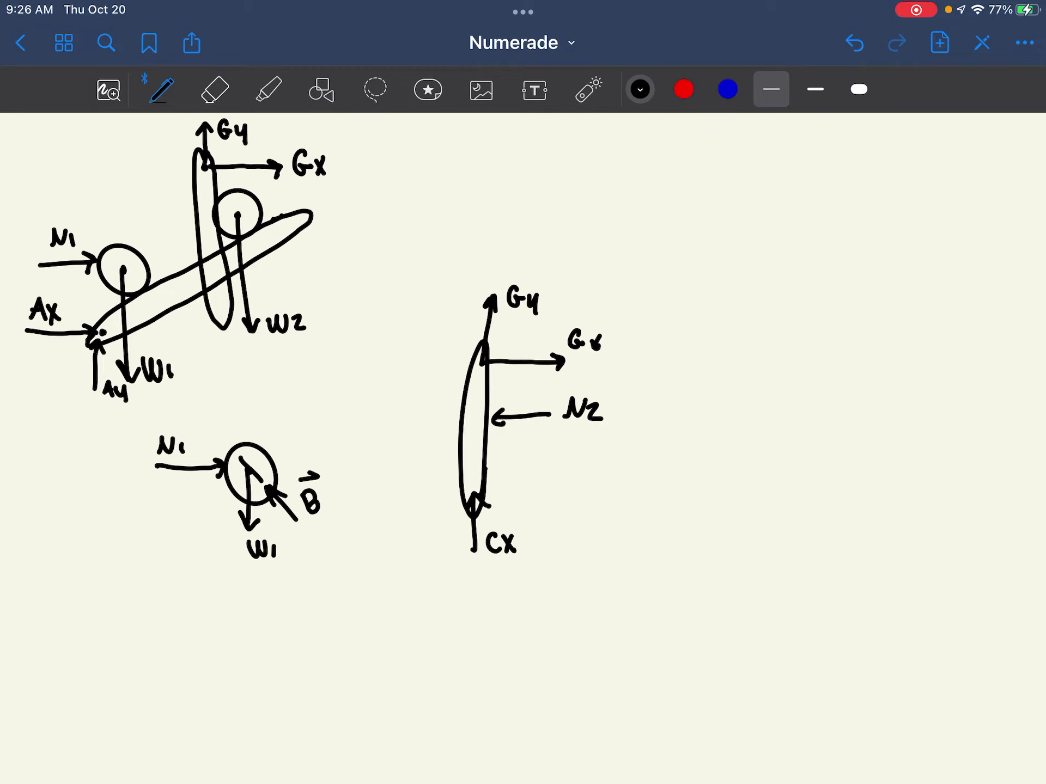
key(ctrl+z)
key(ctrl+z)
drag(501, 536, 513, 562)
mouse_move(480, 493)
mouse_down()
mouse_move(555, 496)
mouse_move(550, 508)
mouse_up()
mouse_move(581, 486)
mouse_down()
mouse_move(577, 505)
mouse_move(597, 506)
mouse_up()
drag(597, 486, 583, 508)
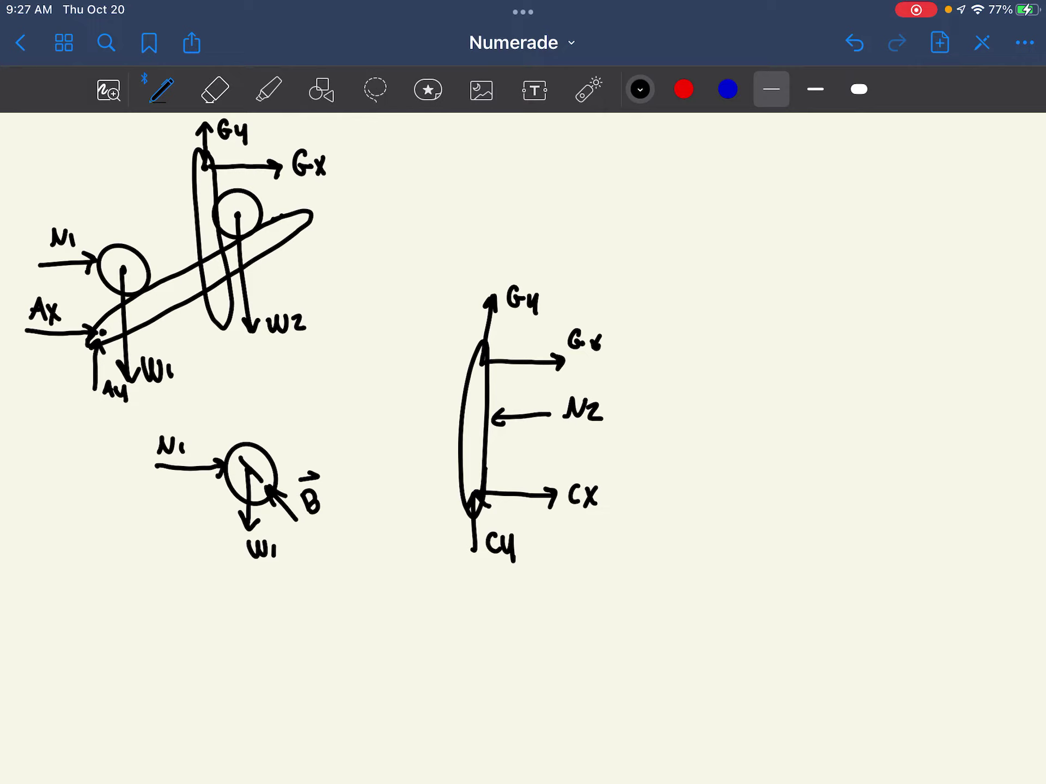
click(321, 89)
Draw the upper cylinder's separate circle with its downward W2 weight arrow
drag(865, 388, 872, 396)
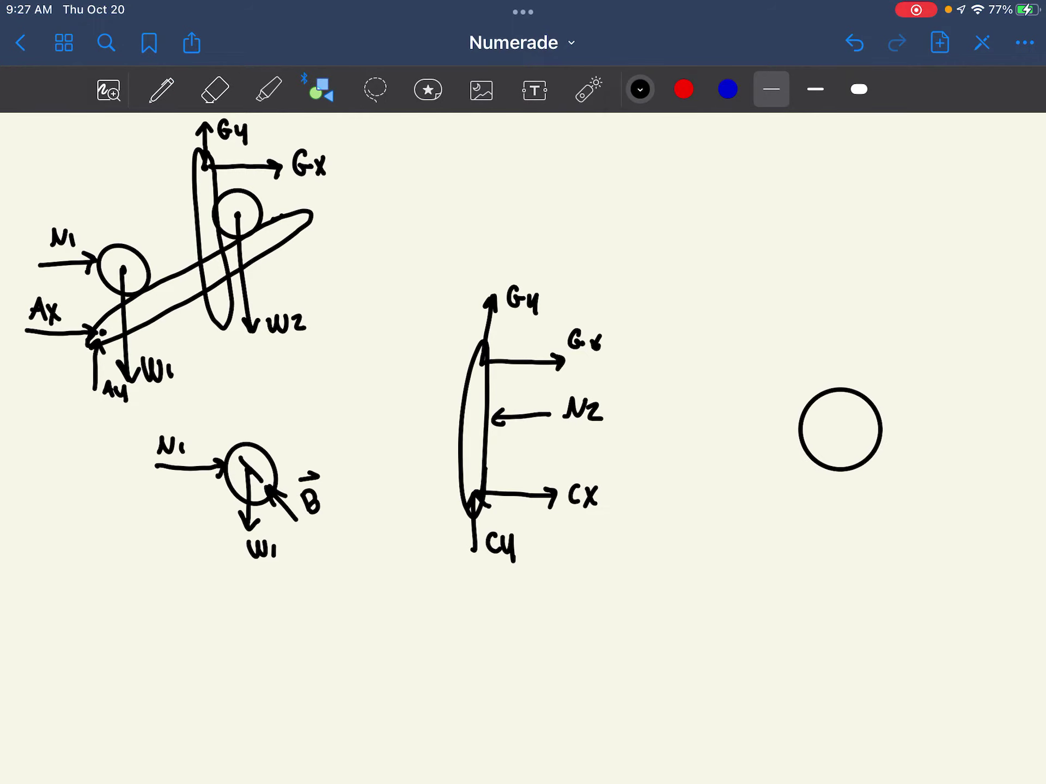
click(161, 90)
mouse_move(837, 424)
mouse_down()
mouse_move(837, 502)
mouse_move(877, 484)
mouse_up()
mouse_move(880, 488)
mouse_down()
mouse_move(882, 501)
mouse_move(895, 498)
mouse_up()
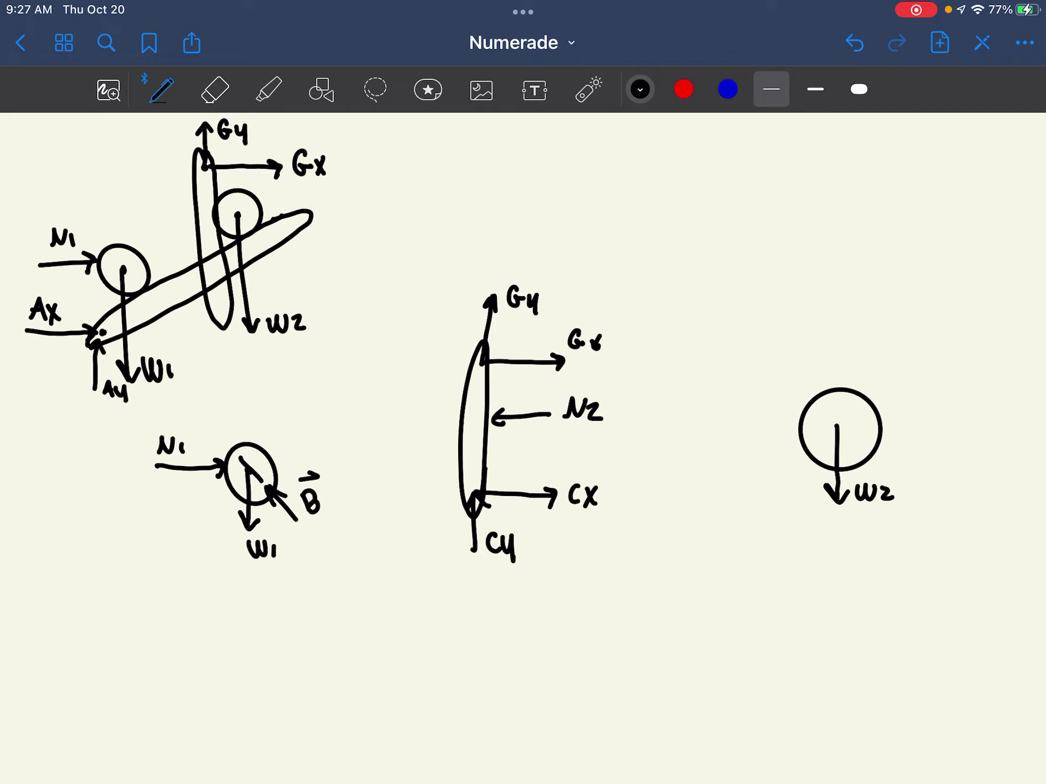
Add the vector D contact force at the right edge and the N2 arrow on the left
mouse_move(892, 449)
mouse_down()
mouse_move(879, 461)
mouse_move(880, 451)
mouse_move(921, 474)
mouse_move(935, 443)
mouse_up()
drag(926, 438, 935, 444)
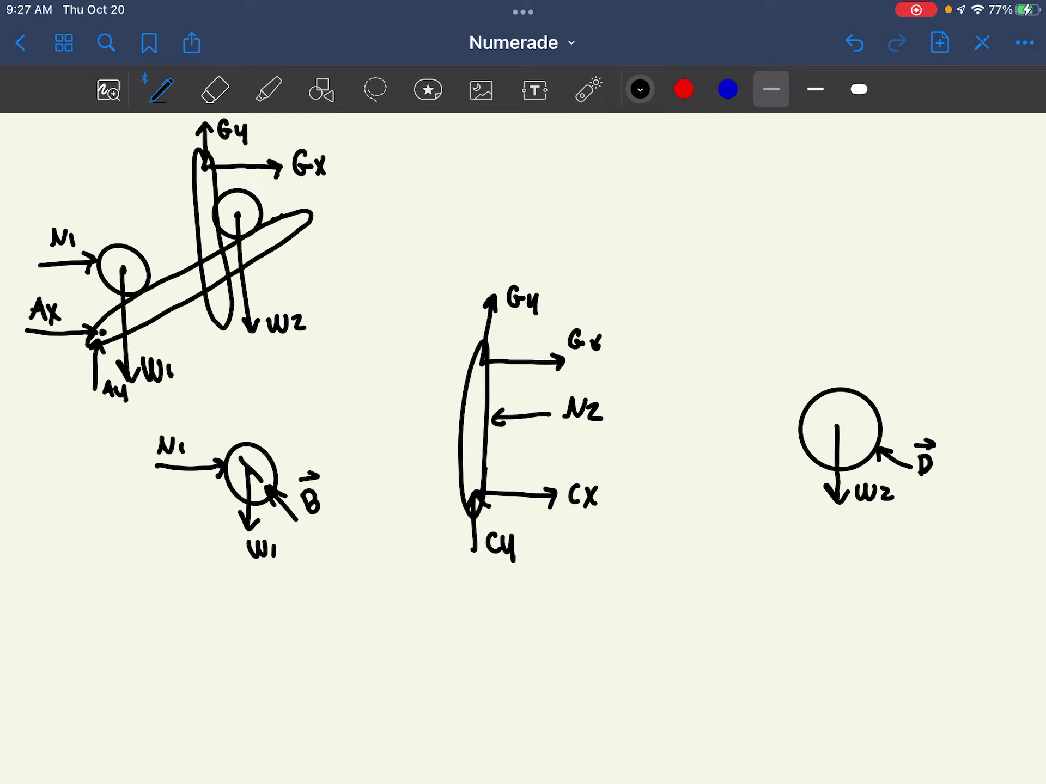
mouse_move(737, 428)
mouse_down()
mouse_move(799, 430)
mouse_move(792, 445)
mouse_up()
mouse_move(756, 403)
mouse_down()
mouse_move(753, 418)
mouse_move(768, 397)
mouse_up()
drag(774, 406, 789, 417)
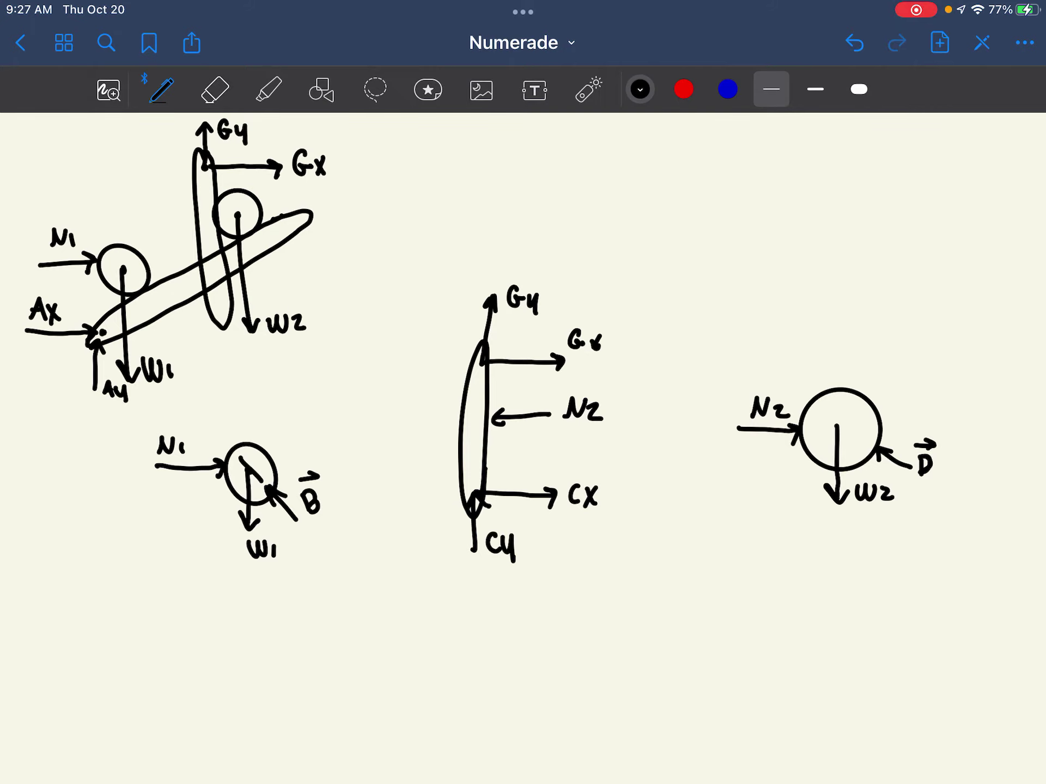
Draw the rod as a slanted oval and move it down and left with the lasso
mouse_move(391, 643)
mouse_down()
mouse_move(553, 576)
mouse_move(643, 580)
mouse_move(362, 674)
mouse_move(397, 642)
mouse_up()
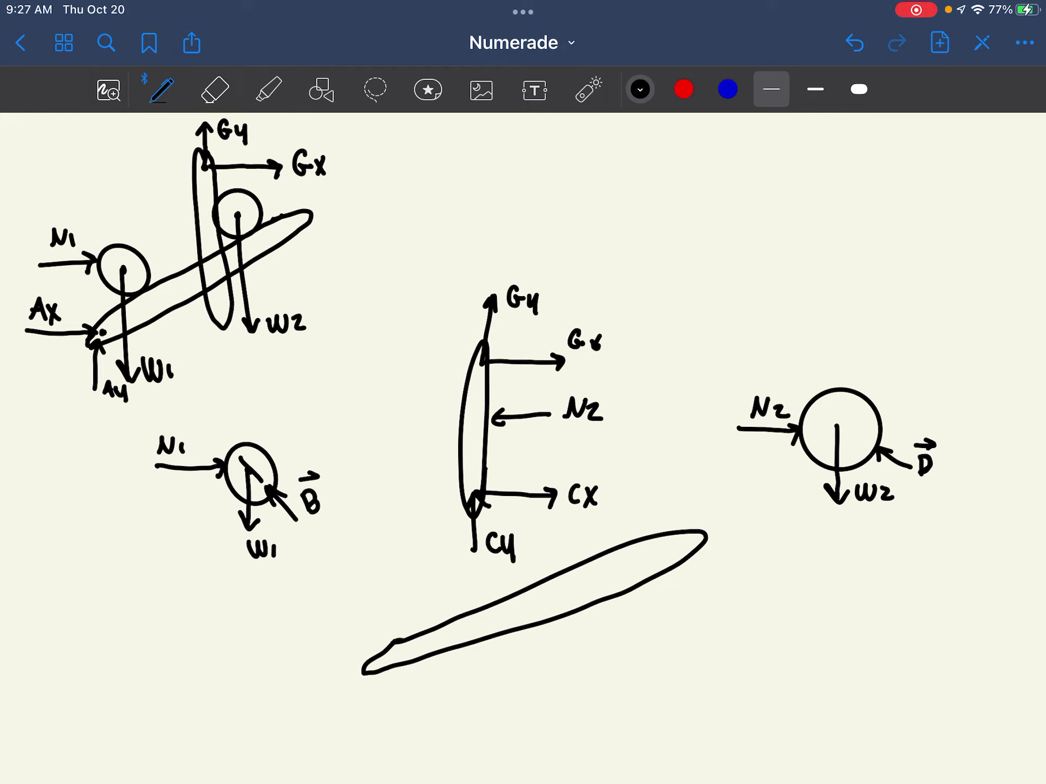
click(375, 89)
mouse_move(662, 517)
mouse_down()
mouse_move(303, 700)
mouse_move(662, 516)
mouse_up()
drag(533, 605, 520, 653)
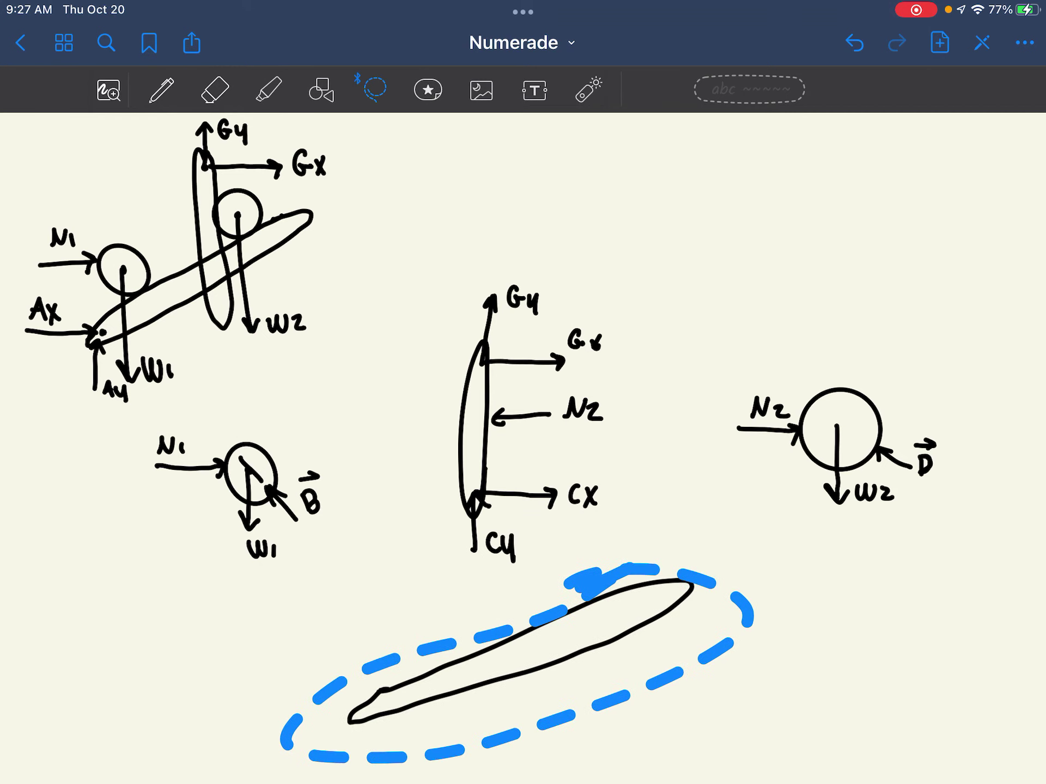
click(161, 89)
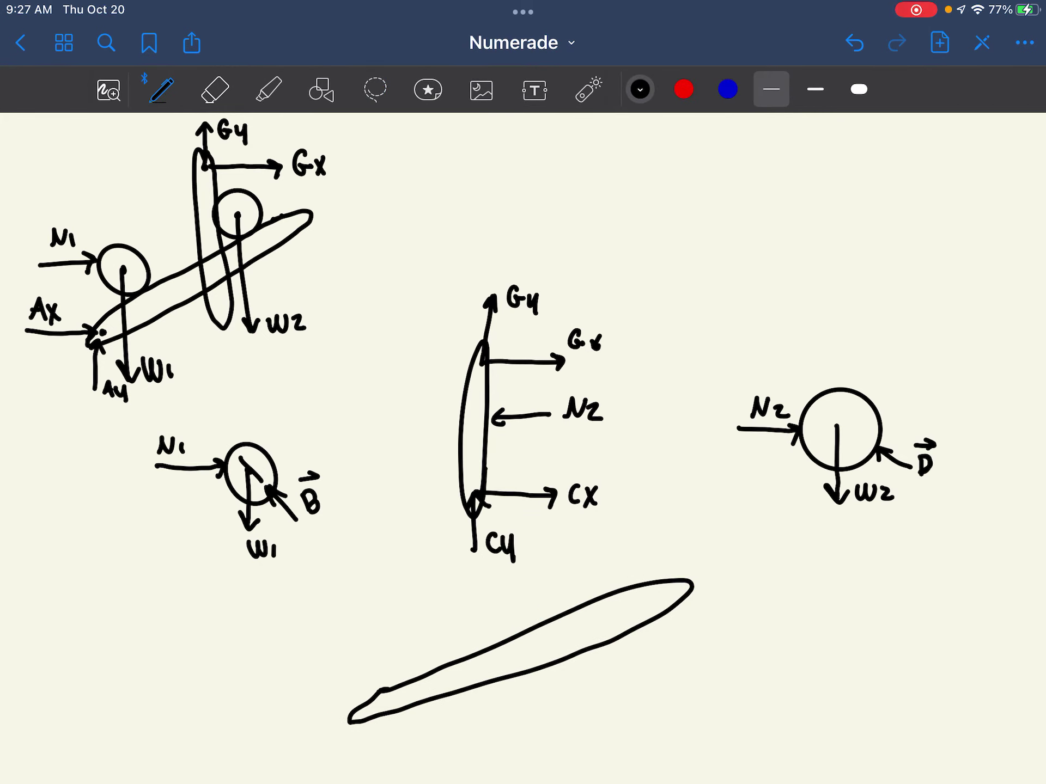
Draw and label the Ay and Ax arrows at the rod's left end
mouse_move(363, 728)
mouse_down()
mouse_move(371, 711)
mouse_move(381, 730)
mouse_move(366, 766)
mouse_move(389, 764)
mouse_up()
drag(380, 757, 398, 757)
drag(404, 747, 402, 765)
mouse_move(274, 708)
mouse_down()
mouse_move(355, 704)
mouse_move(365, 720)
mouse_up()
drag(298, 675, 285, 694)
drag(286, 691, 310, 690)
mouse_move(298, 678)
mouse_down()
mouse_move(303, 697)
mouse_move(329, 696)
mouse_up()
drag(325, 681, 315, 698)
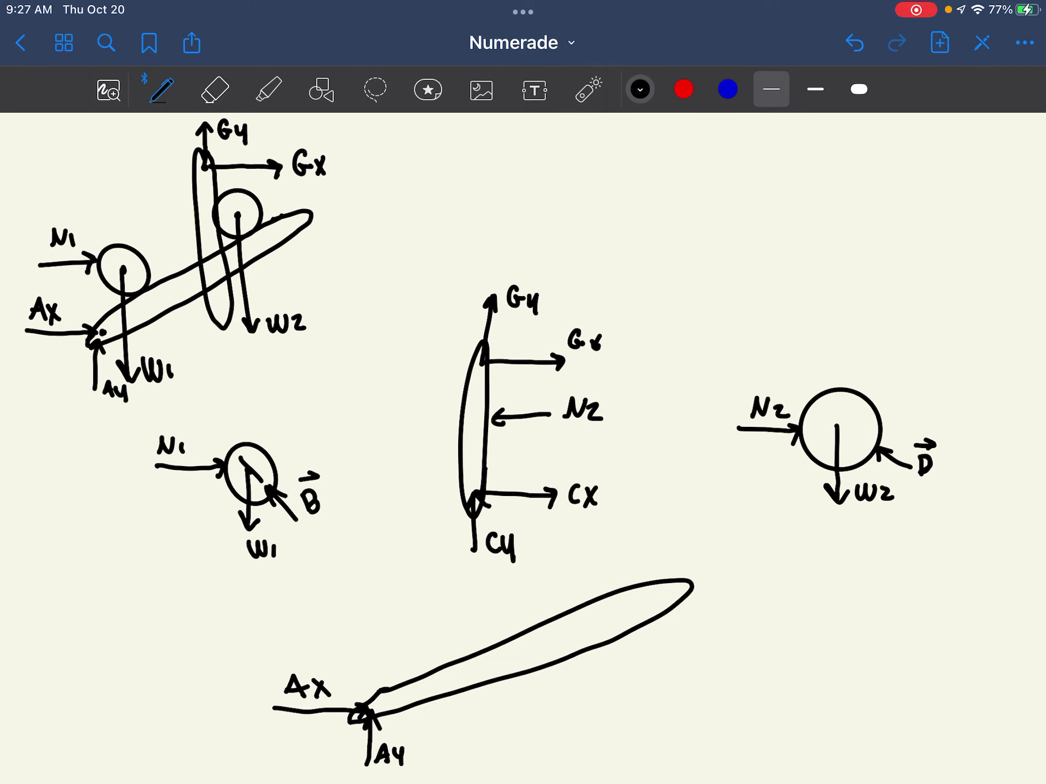
Add labelled arrows vector B, Cy, Cx and vector D along the rod
mouse_move(450, 616)
mouse_down()
mouse_move(504, 638)
mouse_move(485, 644)
mouse_up()
drag(438, 577, 440, 596)
mouse_move(439, 576)
mouse_down()
mouse_move(439, 597)
mouse_move(448, 566)
mouse_up()
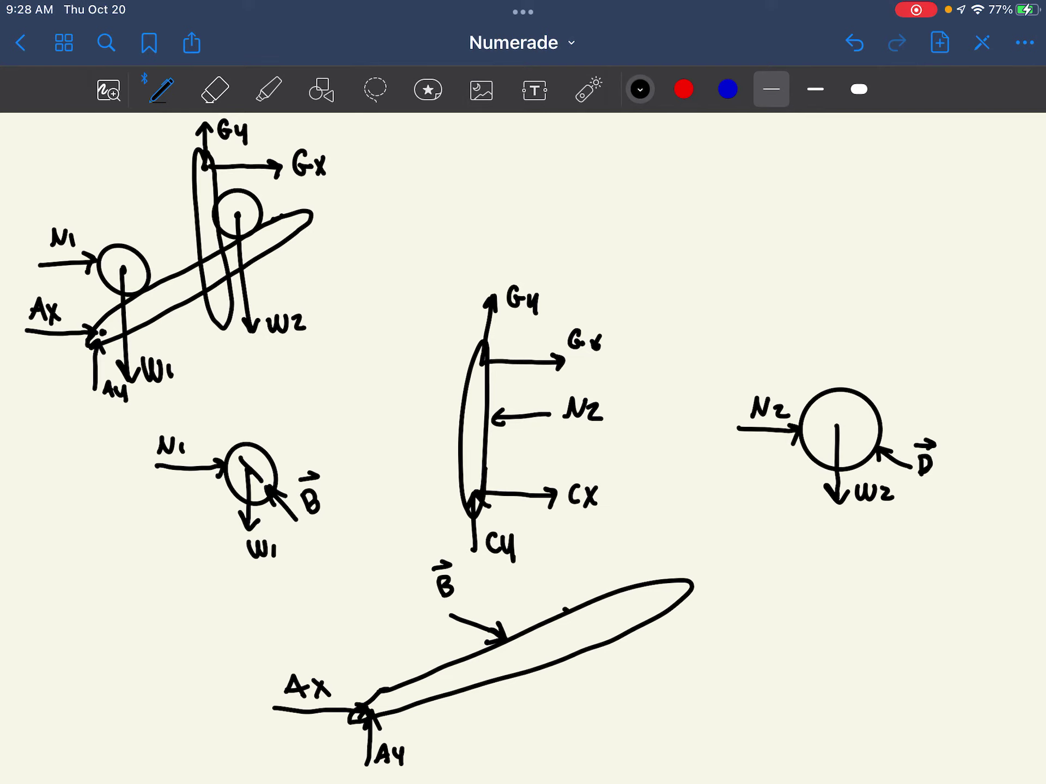
mouse_move(569, 630)
mouse_down()
mouse_move(571, 697)
mouse_move(584, 683)
mouse_up()
mouse_move(591, 687)
mouse_down()
mouse_move(599, 678)
mouse_move(602, 692)
mouse_up()
drag(605, 677, 612, 697)
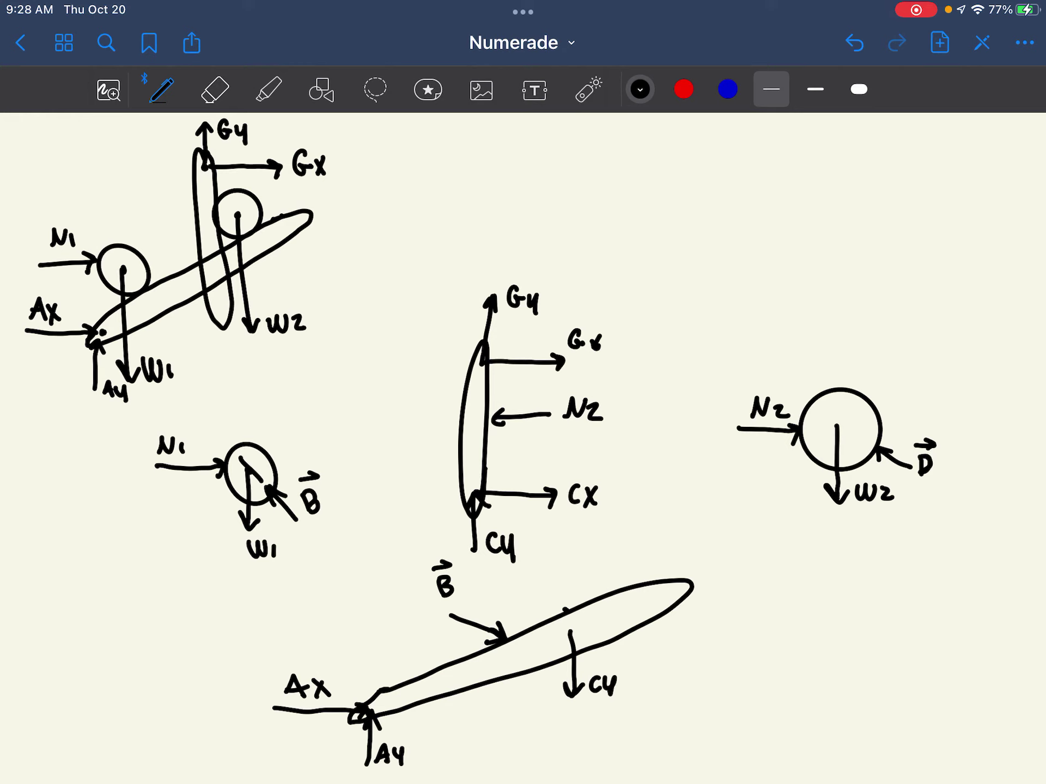
mouse_move(567, 630)
mouse_down()
mouse_move(512, 622)
mouse_move(520, 628)
mouse_move(524, 606)
mouse_up()
mouse_move(529, 590)
mouse_down()
mouse_move(543, 607)
mouse_move(534, 610)
mouse_up()
mouse_move(634, 615)
mouse_down()
mouse_move(685, 649)
mouse_move(669, 659)
mouse_move(696, 650)
mouse_up()
mouse_move(695, 631)
mouse_down()
mouse_move(709, 635)
mouse_move(698, 650)
mouse_move(705, 619)
mouse_up()
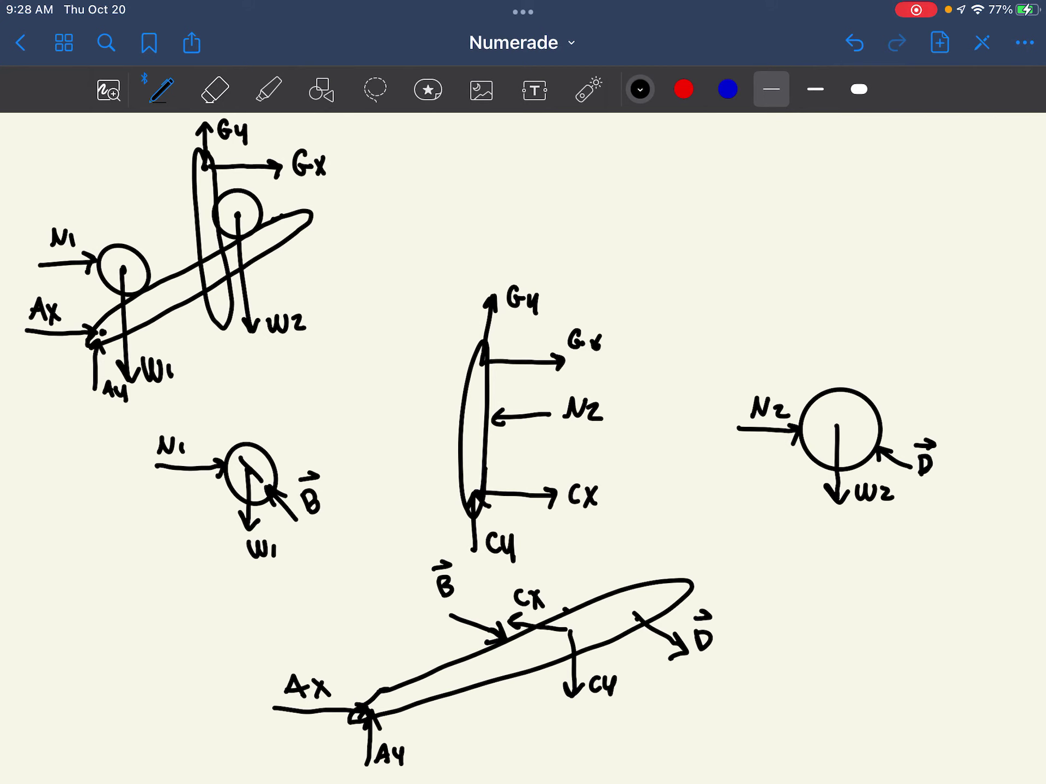
Highlight the B labels on the rod and the first cylinder in green
click(268, 89)
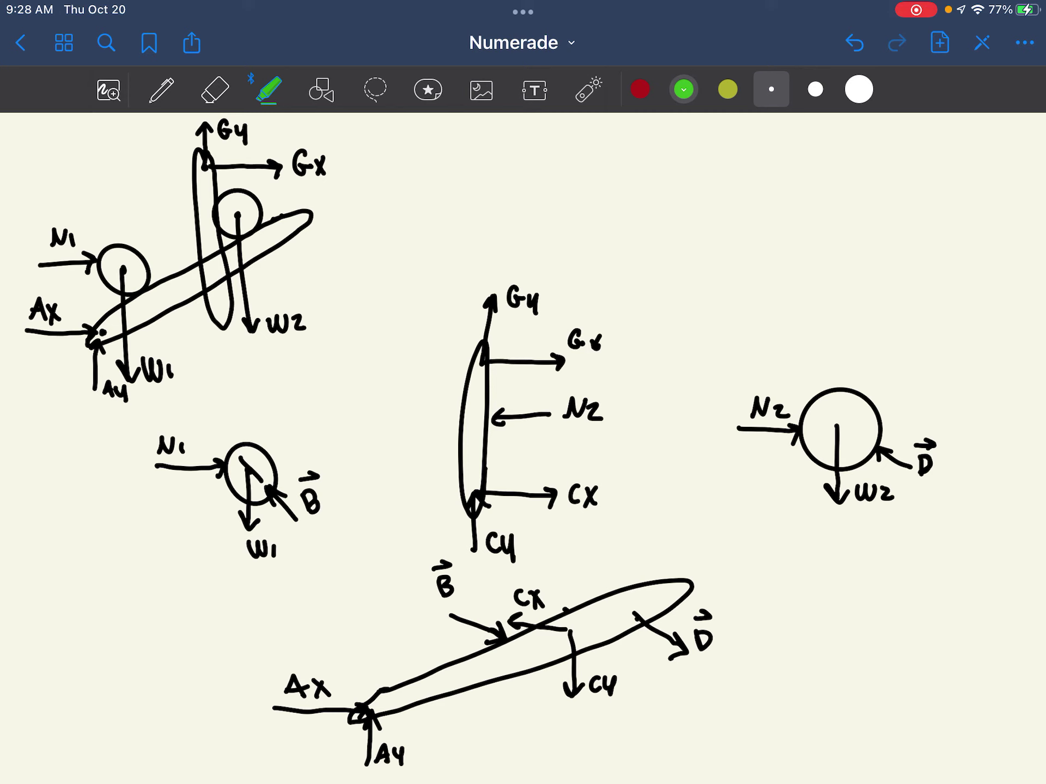
drag(436, 548, 445, 607)
drag(308, 460, 310, 517)
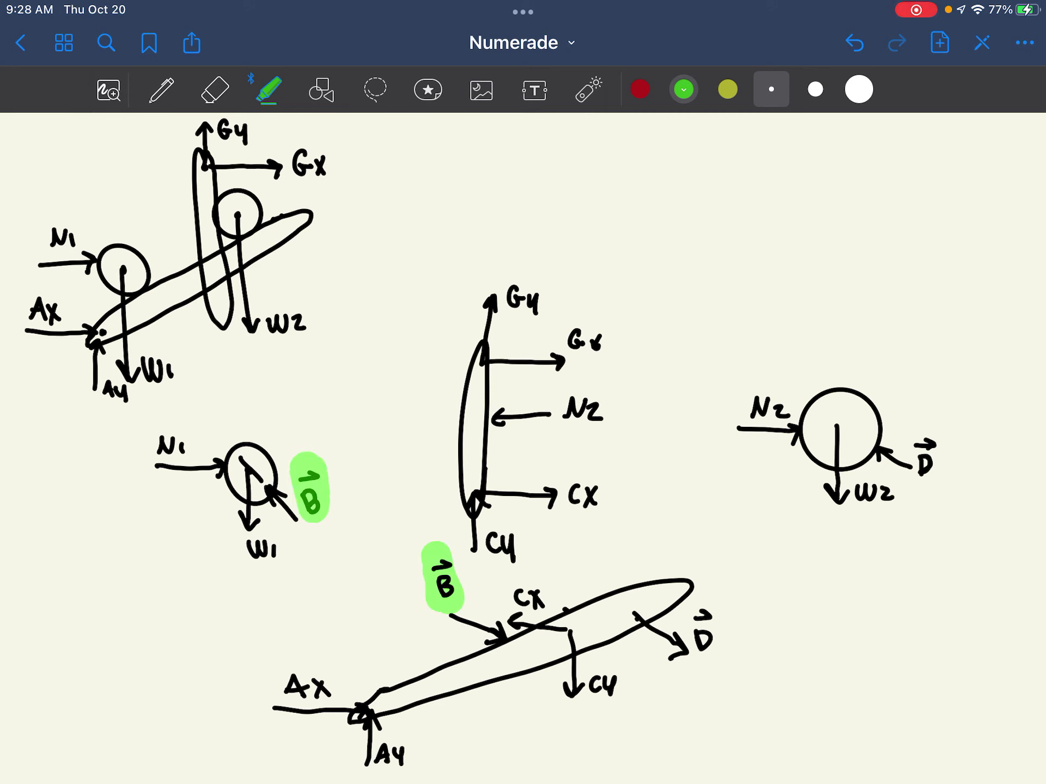
Highlight both D labels yellow and start shading the lower cylinder diagram red
click(727, 88)
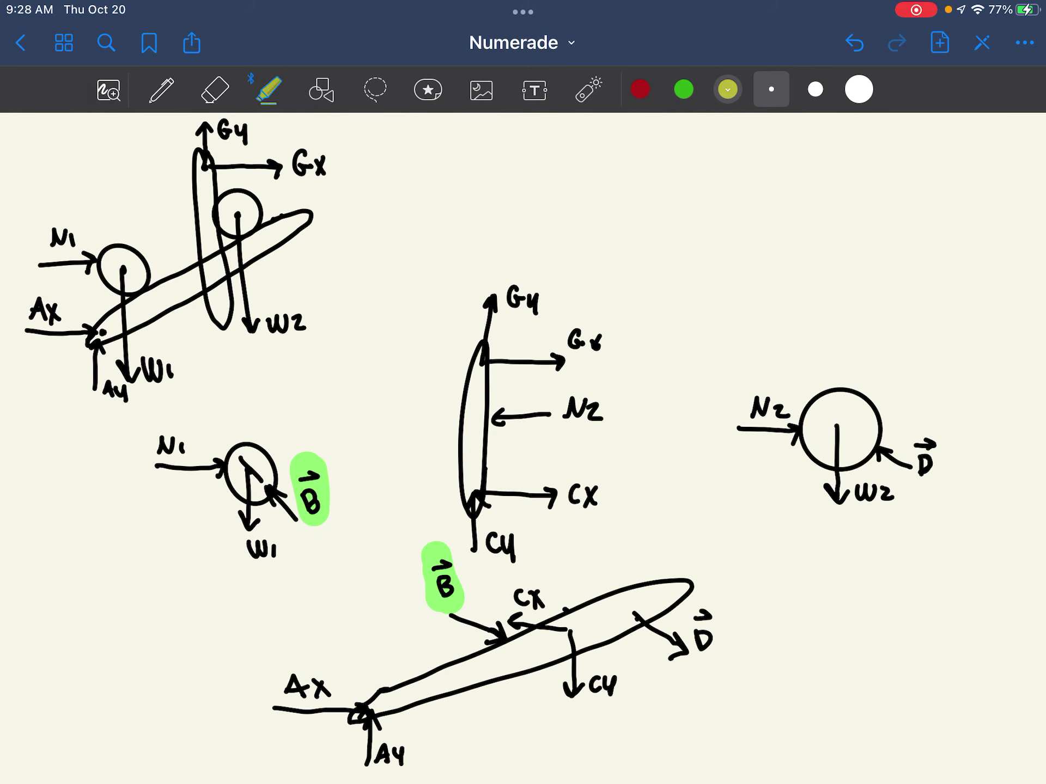
drag(926, 433, 927, 488)
drag(702, 605, 708, 659)
click(640, 89)
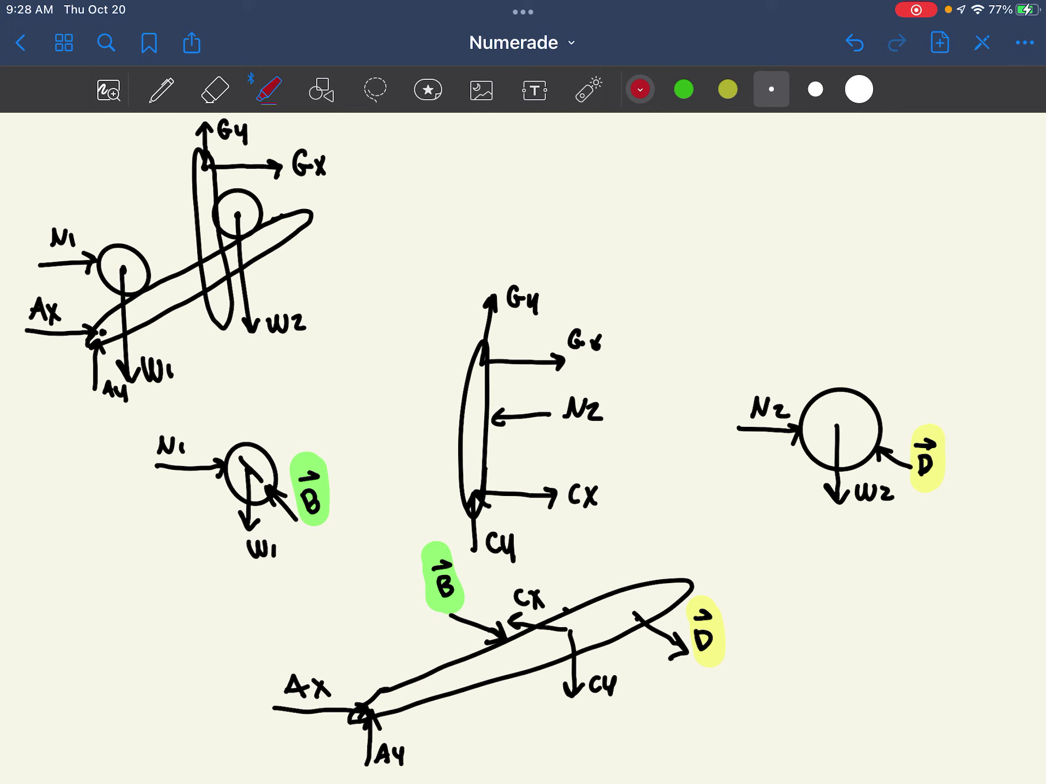
mouse_move(256, 446)
mouse_down()
mouse_move(218, 518)
mouse_move(196, 479)
mouse_move(164, 469)
mouse_move(245, 556)
mouse_up()
Finish cylinder 1's red shading and shade cylinder 2 pink in diagram and sketch
mouse_move(273, 479)
mouse_down()
mouse_move(286, 534)
mouse_move(270, 553)
mouse_up()
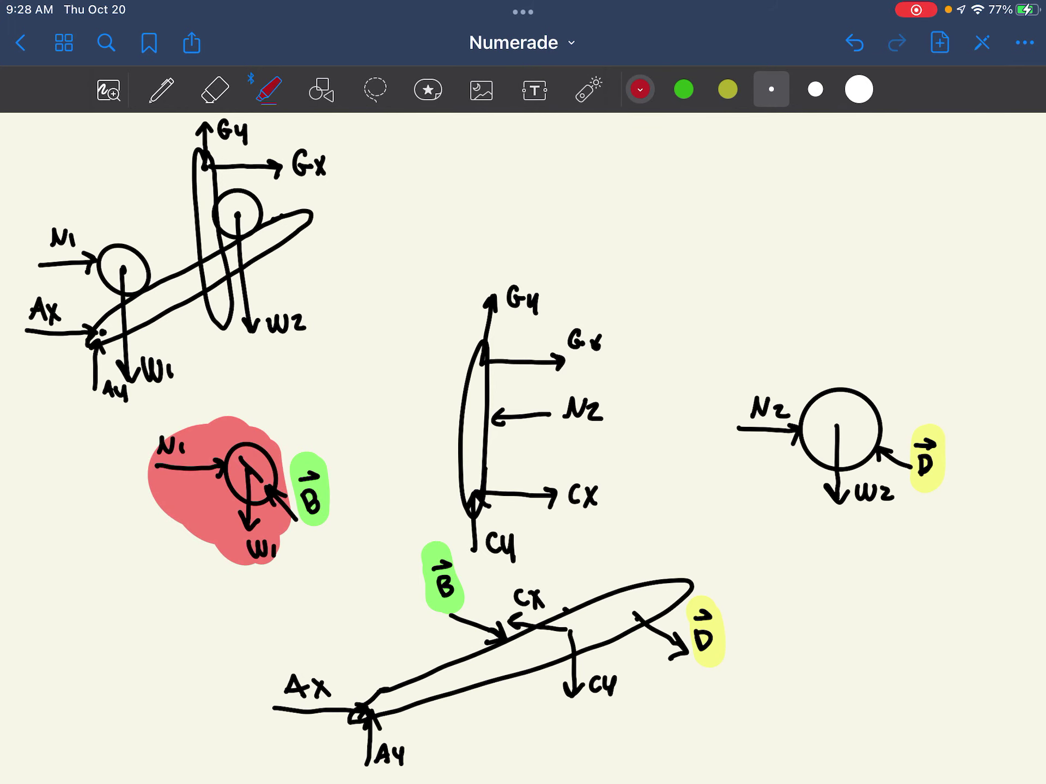
mouse_move(98, 251)
mouse_down()
mouse_move(142, 245)
mouse_move(122, 292)
mouse_up()
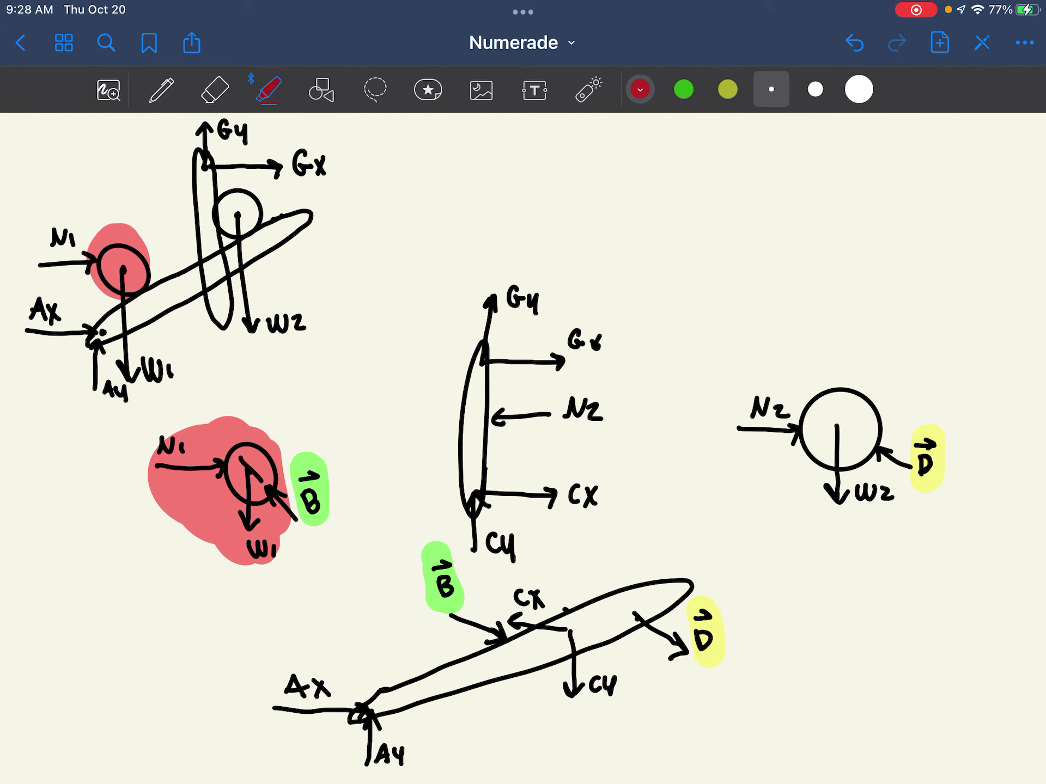
click(640, 89)
click(767, 342)
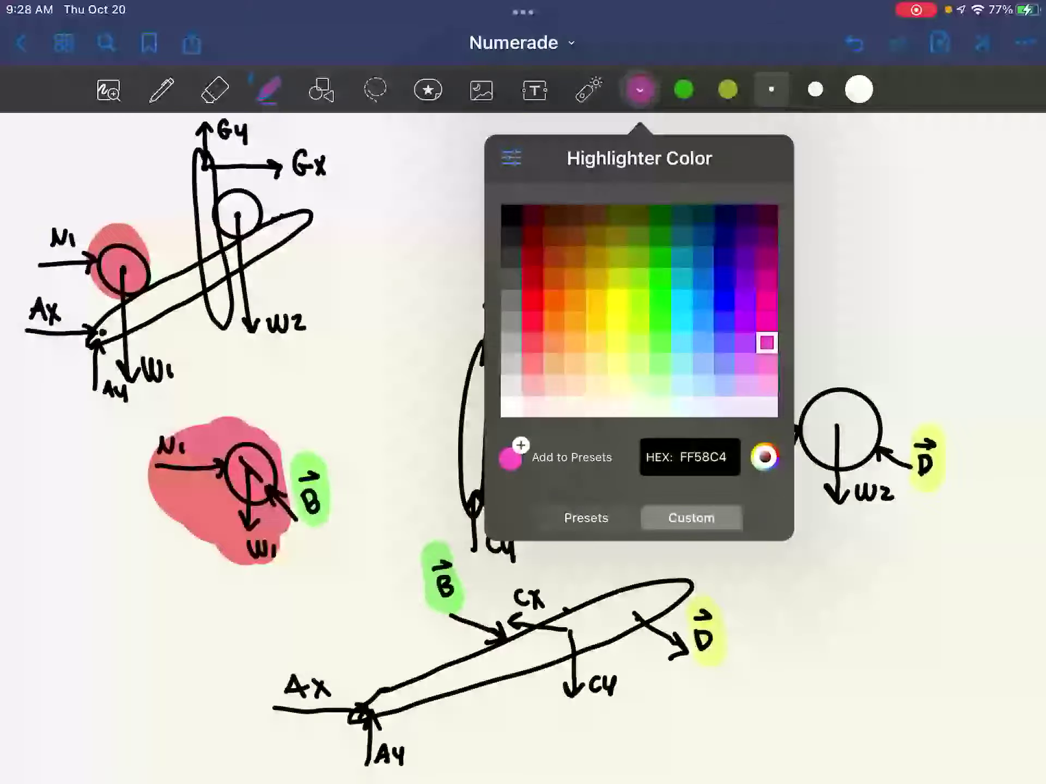
drag(885, 417, 866, 468)
mouse_move(850, 403)
mouse_down()
mouse_move(833, 463)
mouse_move(888, 512)
mouse_up()
drag(893, 398, 899, 473)
drag(806, 397, 774, 490)
mouse_move(773, 400)
mouse_down()
mouse_move(757, 506)
mouse_move(850, 520)
mouse_up()
mouse_move(259, 185)
mouse_down()
mouse_move(227, 231)
mouse_move(251, 182)
mouse_move(262, 229)
mouse_up()
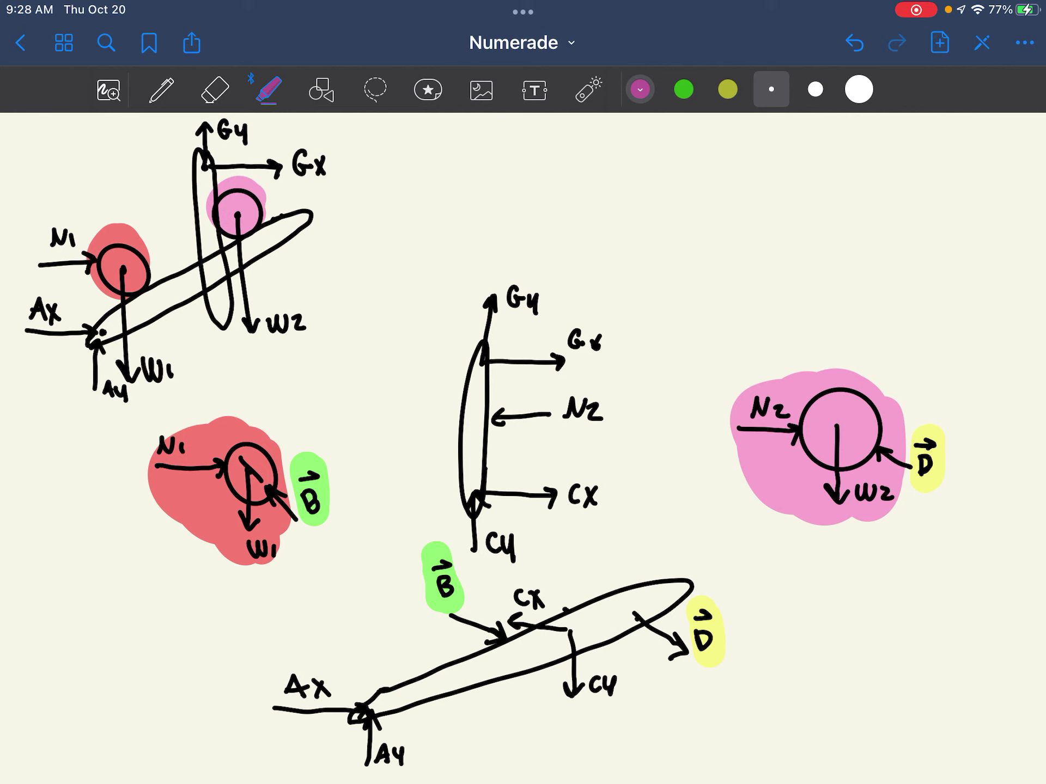
Shade the support diagram and the sketch's support light cyan
click(640, 89)
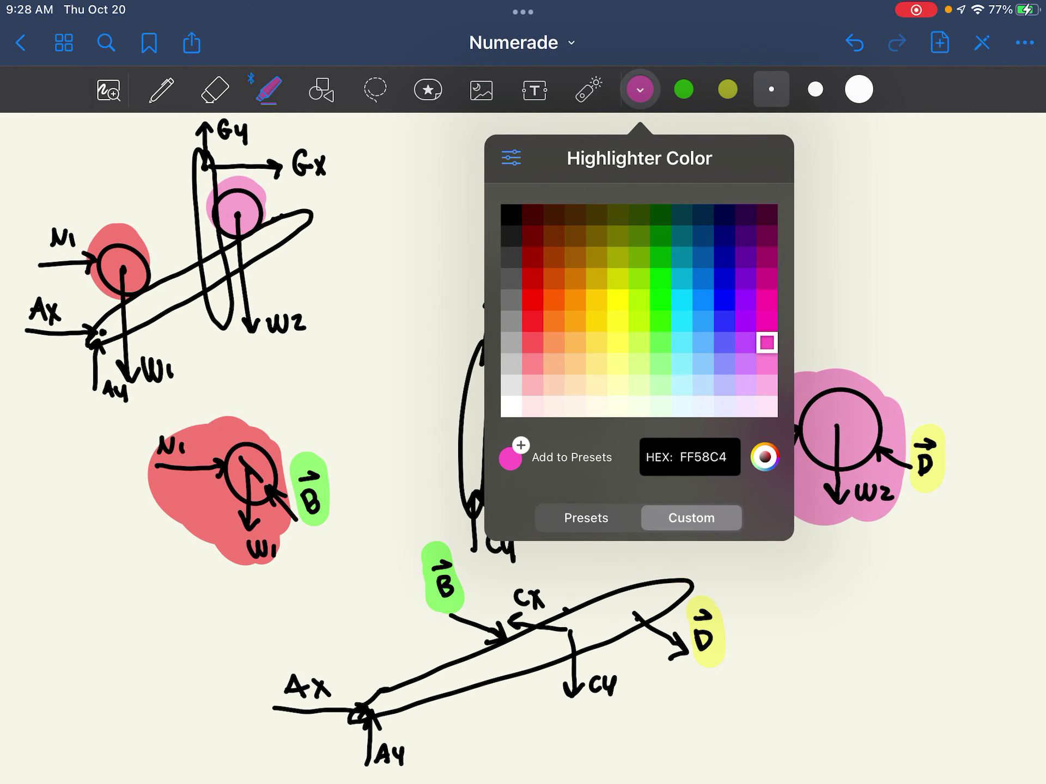
click(681, 364)
click(640, 88)
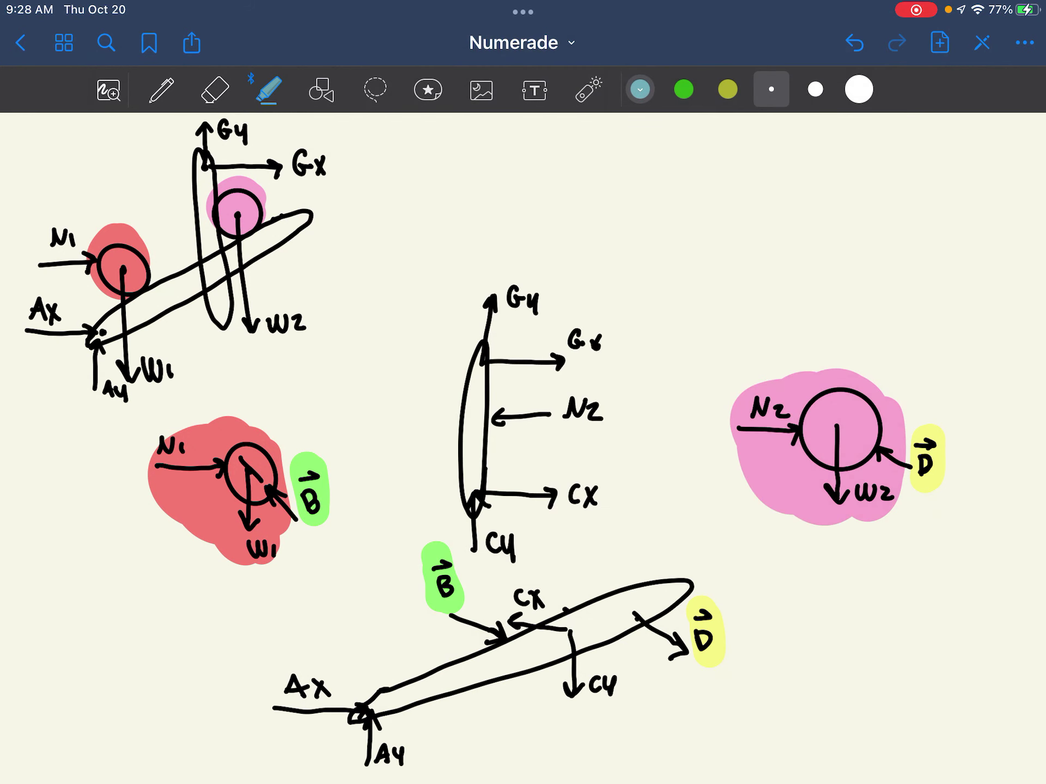
drag(498, 294, 474, 534)
drag(466, 318, 517, 491)
drag(523, 305, 577, 517)
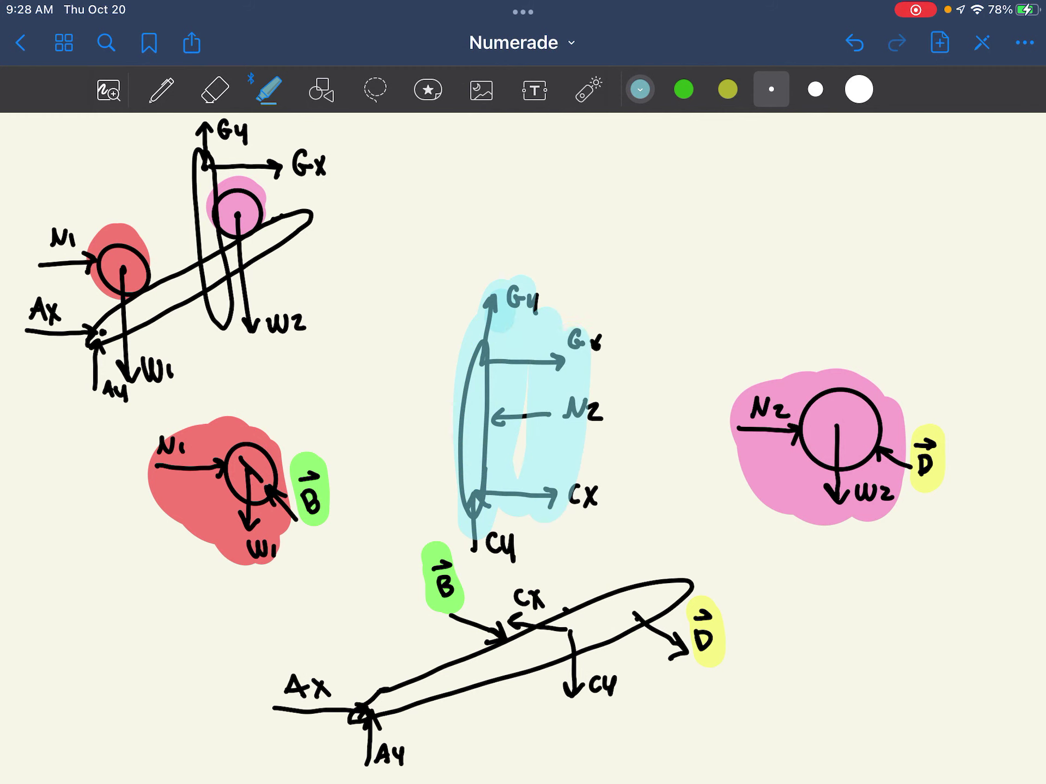
mouse_move(577, 316)
mouse_down()
mouse_move(599, 502)
mouse_move(523, 469)
mouse_move(539, 572)
mouse_up()
drag(501, 533, 469, 567)
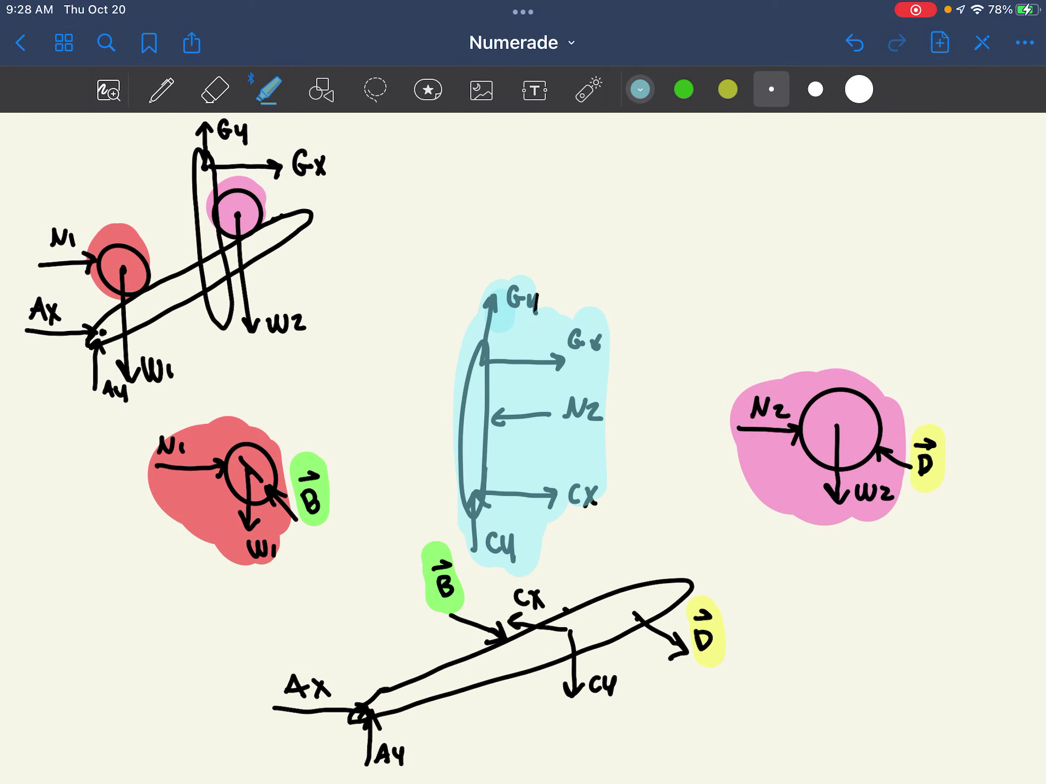
drag(455, 441, 441, 523)
drag(490, 314, 578, 310)
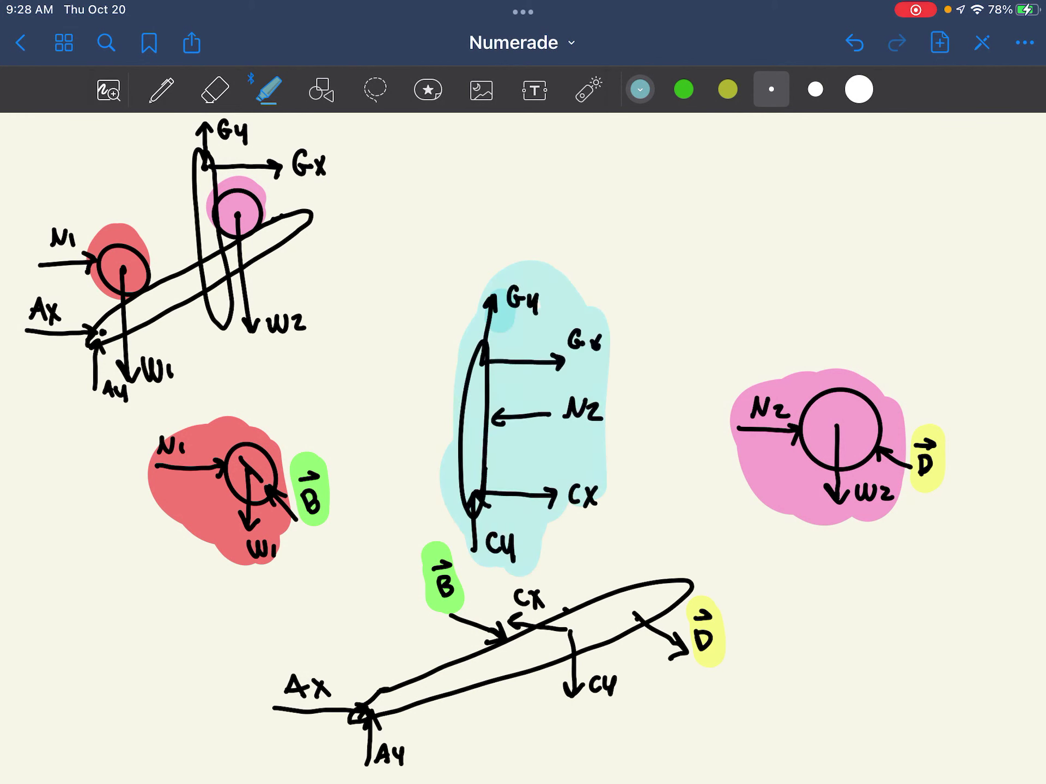
mouse_move(202, 121)
mouse_down()
mouse_move(207, 302)
mouse_move(221, 333)
mouse_up()
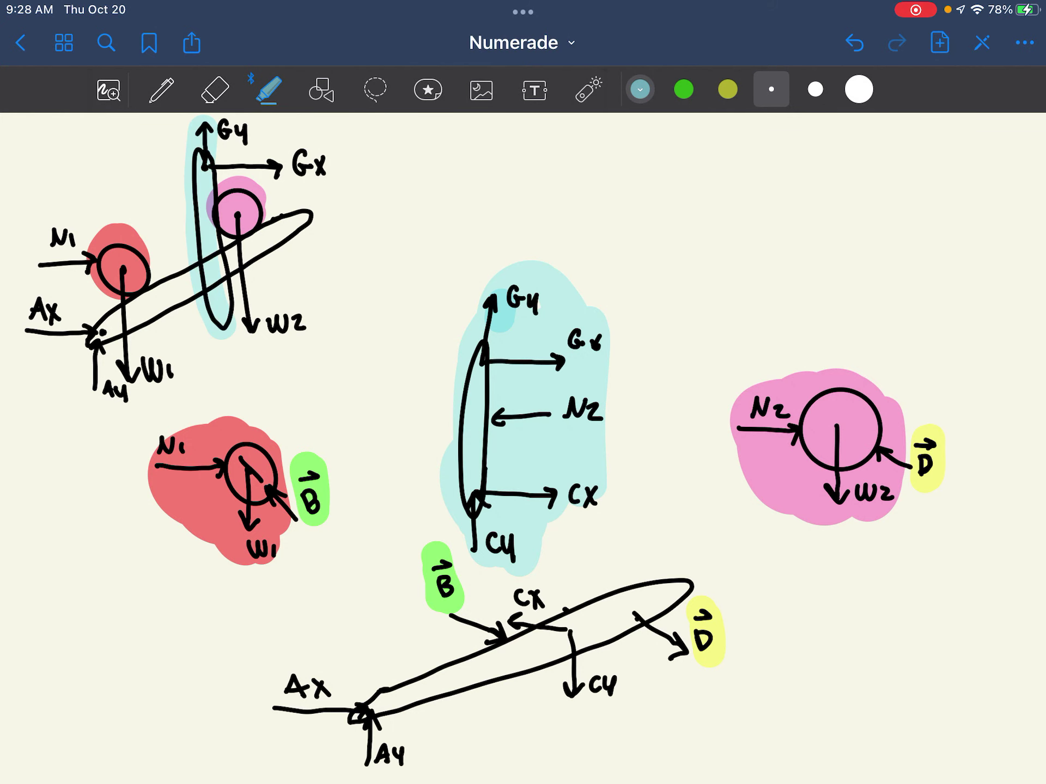
Shade the rod diagram and the sketch's rod peach
click(640, 89)
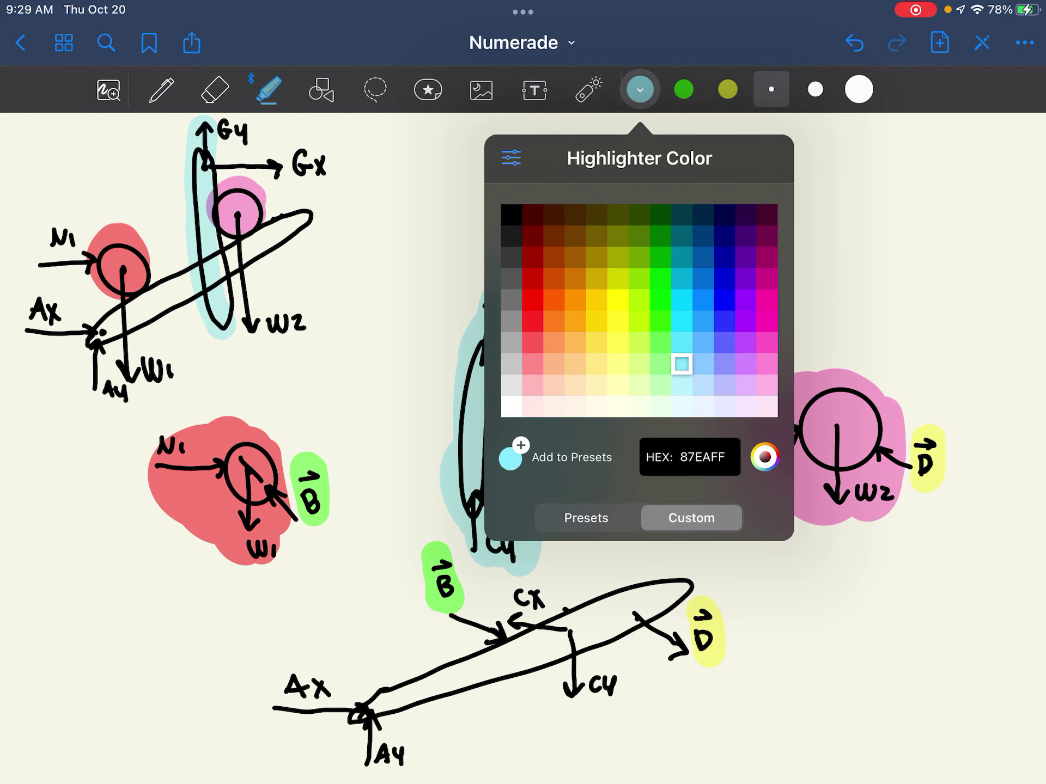
click(554, 364)
click(640, 89)
drag(354, 719, 694, 585)
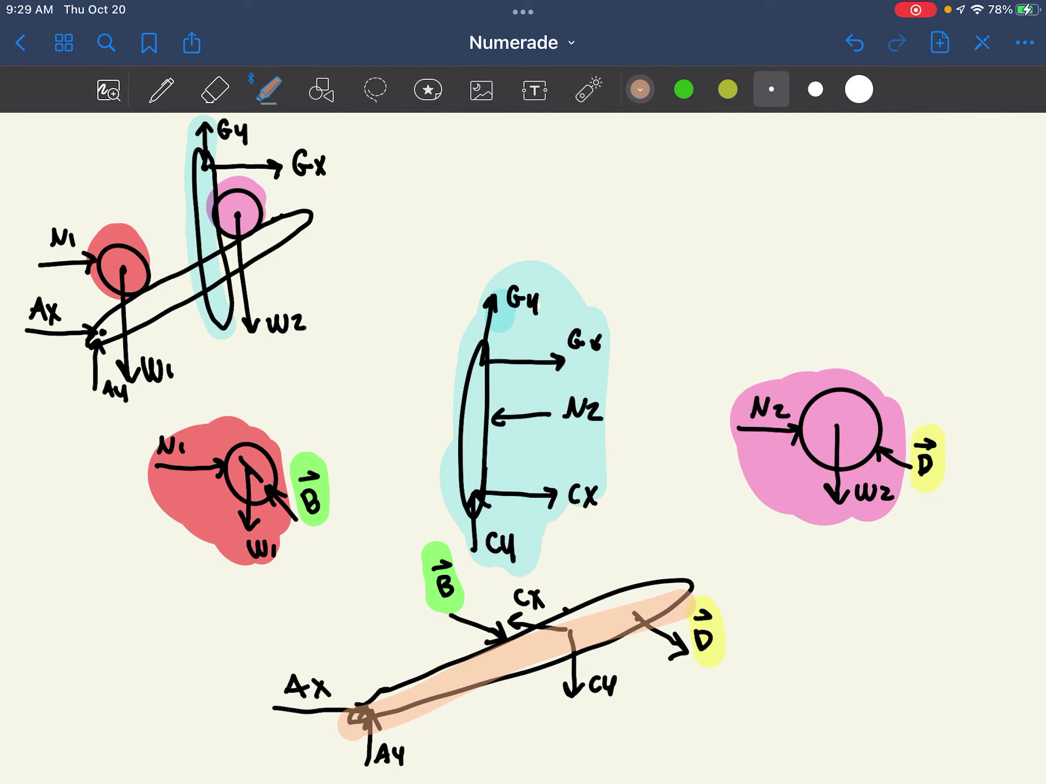
mouse_move(382, 706)
mouse_down()
mouse_move(730, 580)
mouse_move(310, 730)
mouse_up()
drag(234, 727, 577, 580)
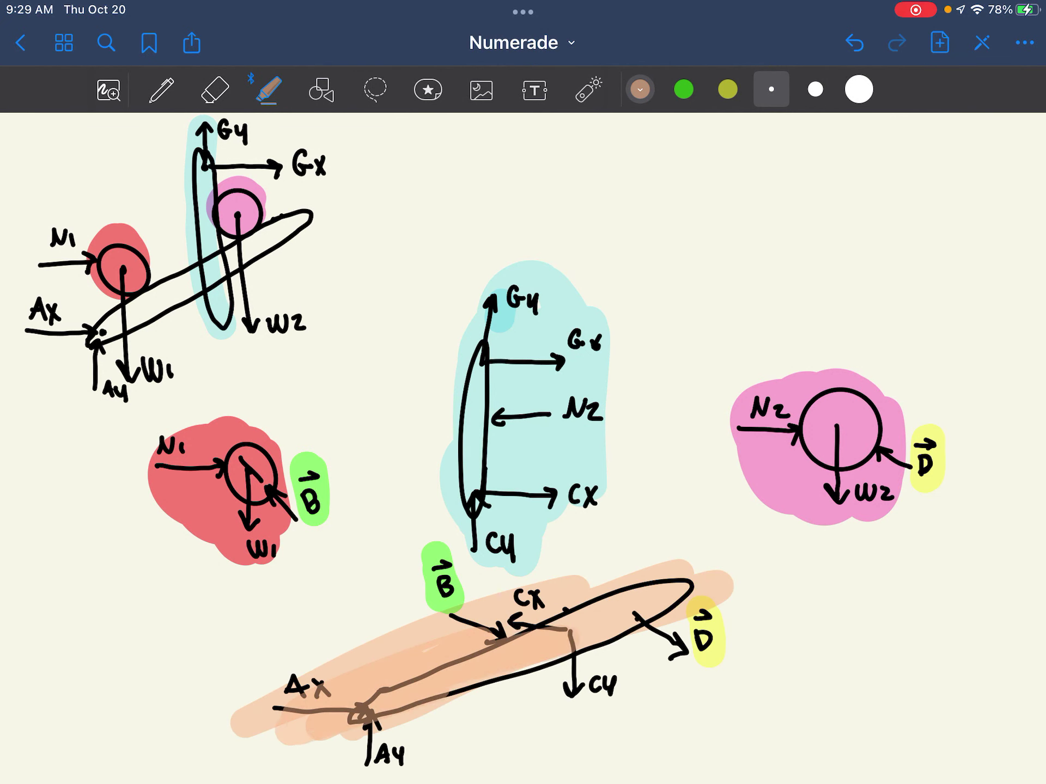
drag(313, 772, 651, 673)
drag(277, 730, 626, 635)
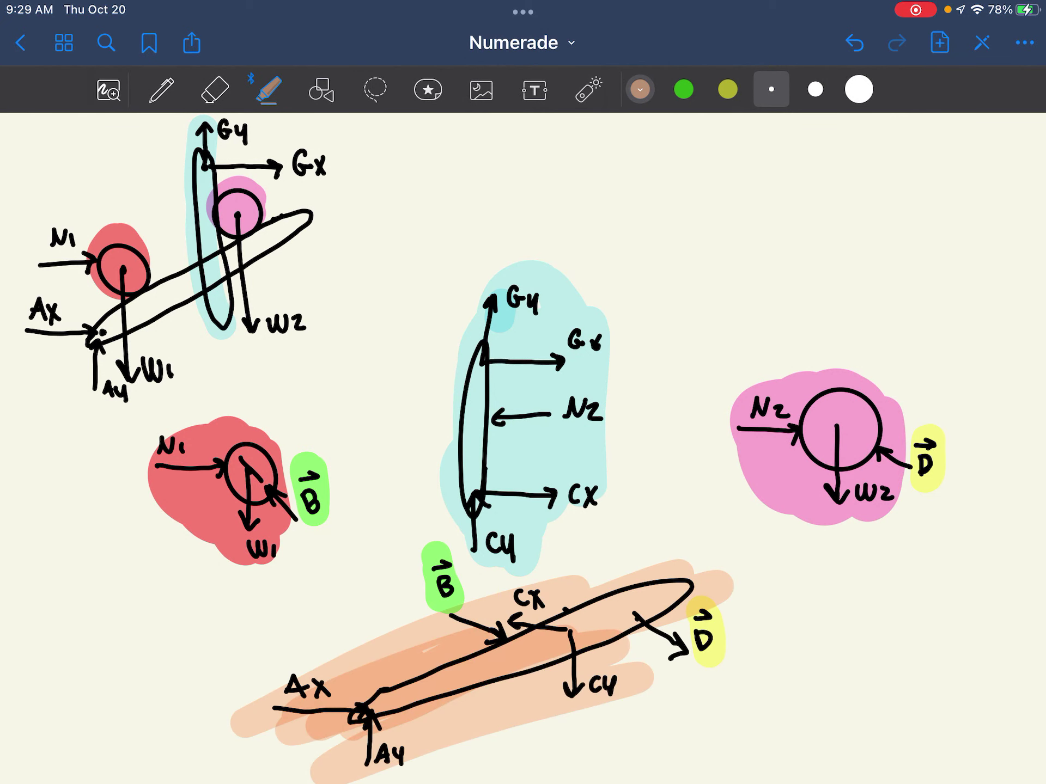
drag(76, 348, 310, 211)
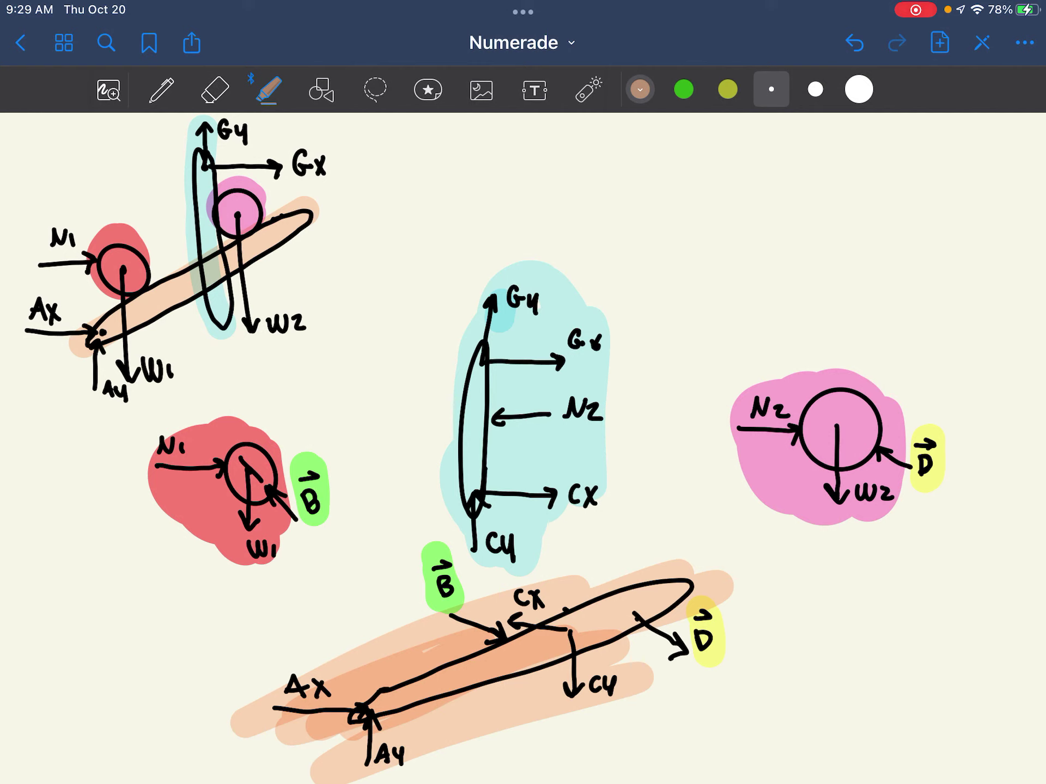